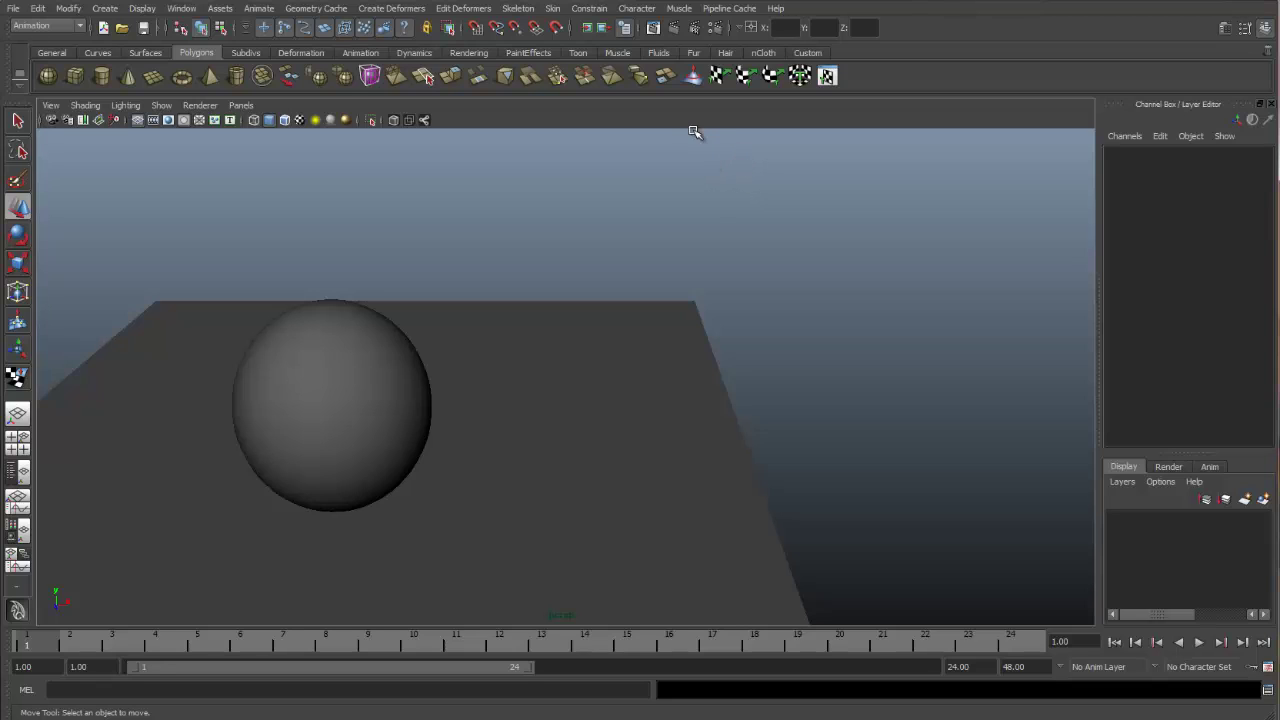
# Render the current frame with mental ray to check the scene, and dismiss the render window.
pyautogui.click(675, 30)
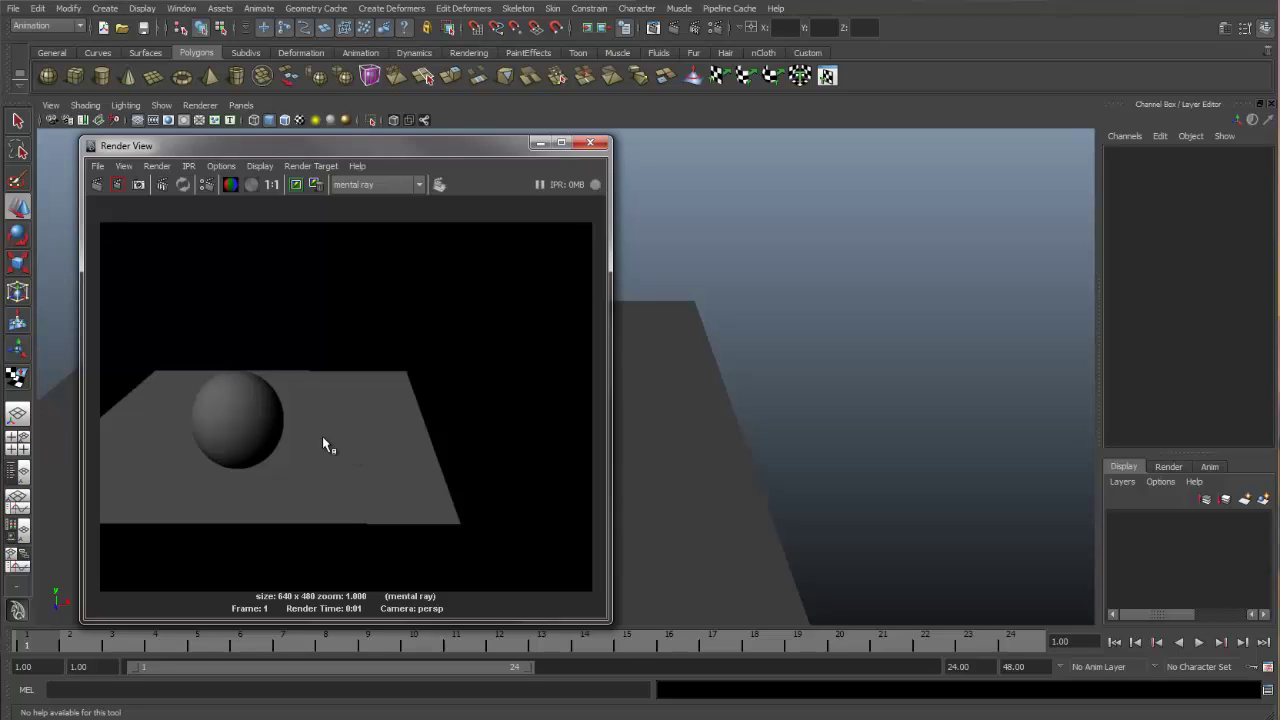
pyautogui.click(591, 145)
# Assign a new Phong material to the sphere.
pyautogui.click(384, 360)
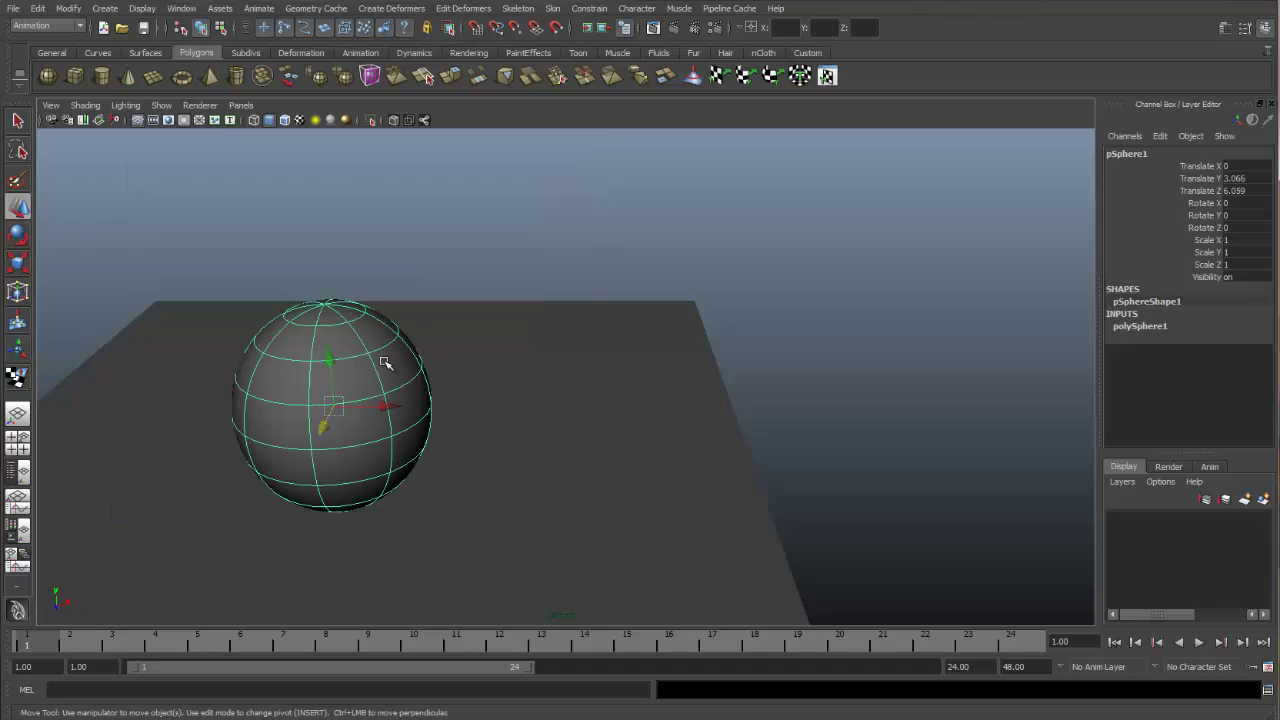
pyautogui.moveTo(381, 360); pyautogui.dragTo(490, 632, button='right')
pyautogui.moveTo(375, 366); pyautogui.dragTo(474, 634, button='right')
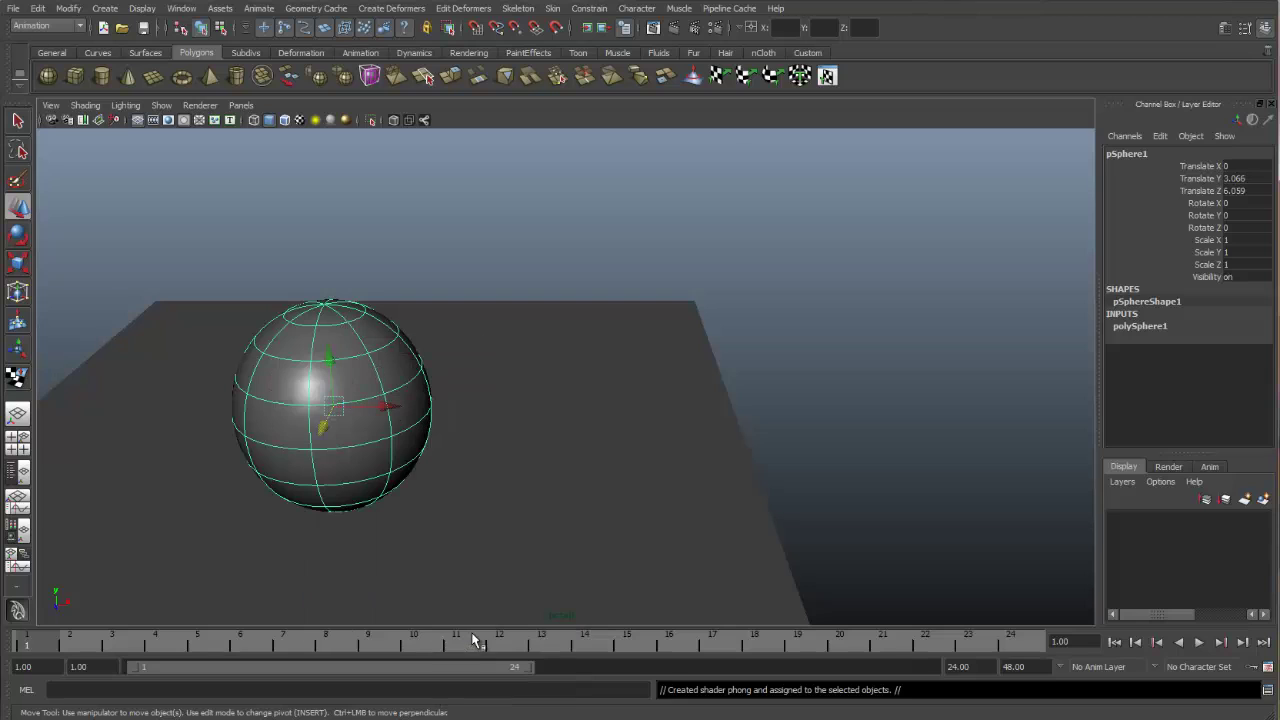
# Assign a new Lambert material to the ground plane and colour it orange-brown (H 26, S 0.686, V 0.647).
pyautogui.click(600, 343)
pyautogui.moveTo(600, 343); pyautogui.dragTo(690, 584, button='right')
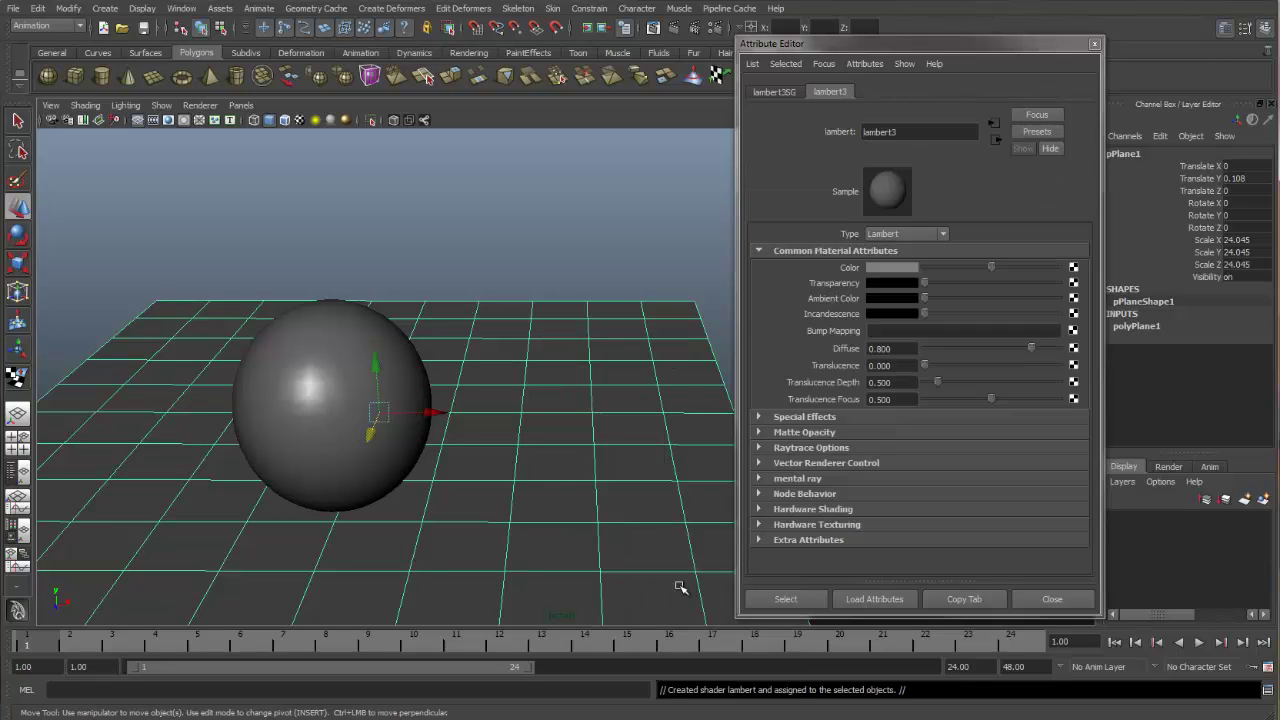
pyautogui.click(900, 268)
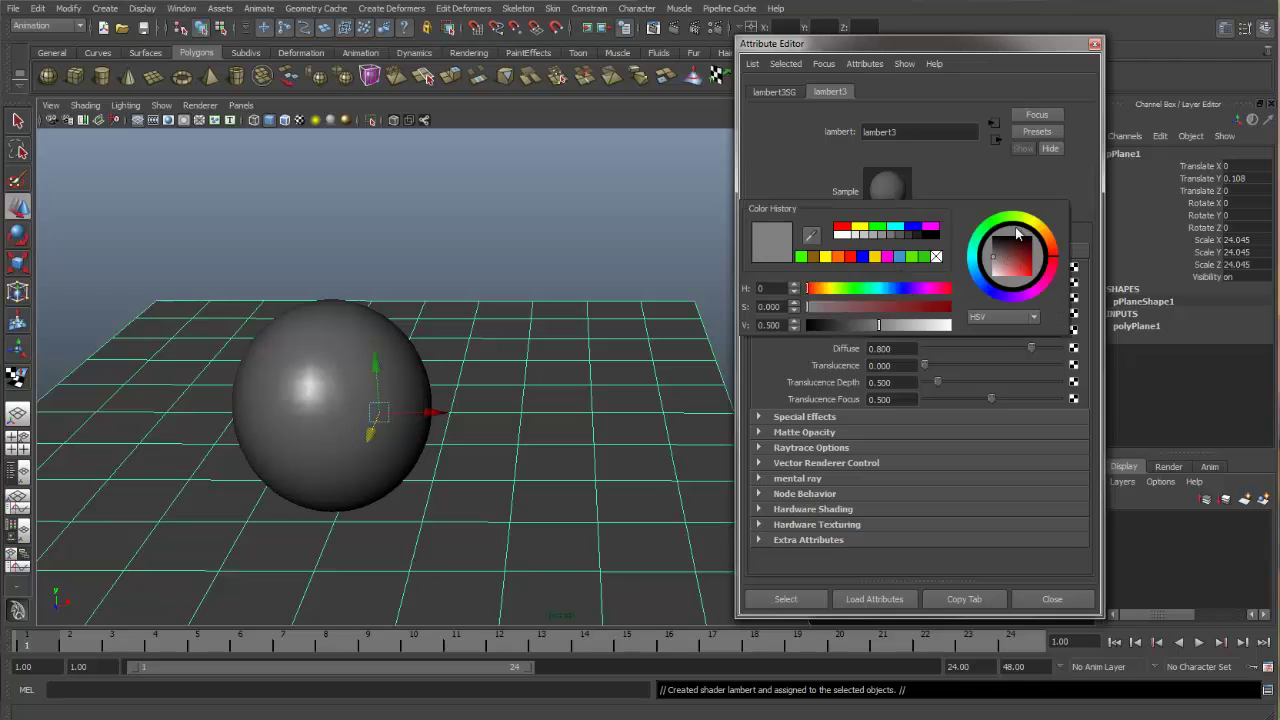
pyautogui.moveTo(1017, 234); pyautogui.dragTo(1021, 268)
pyautogui.click(1014, 266)
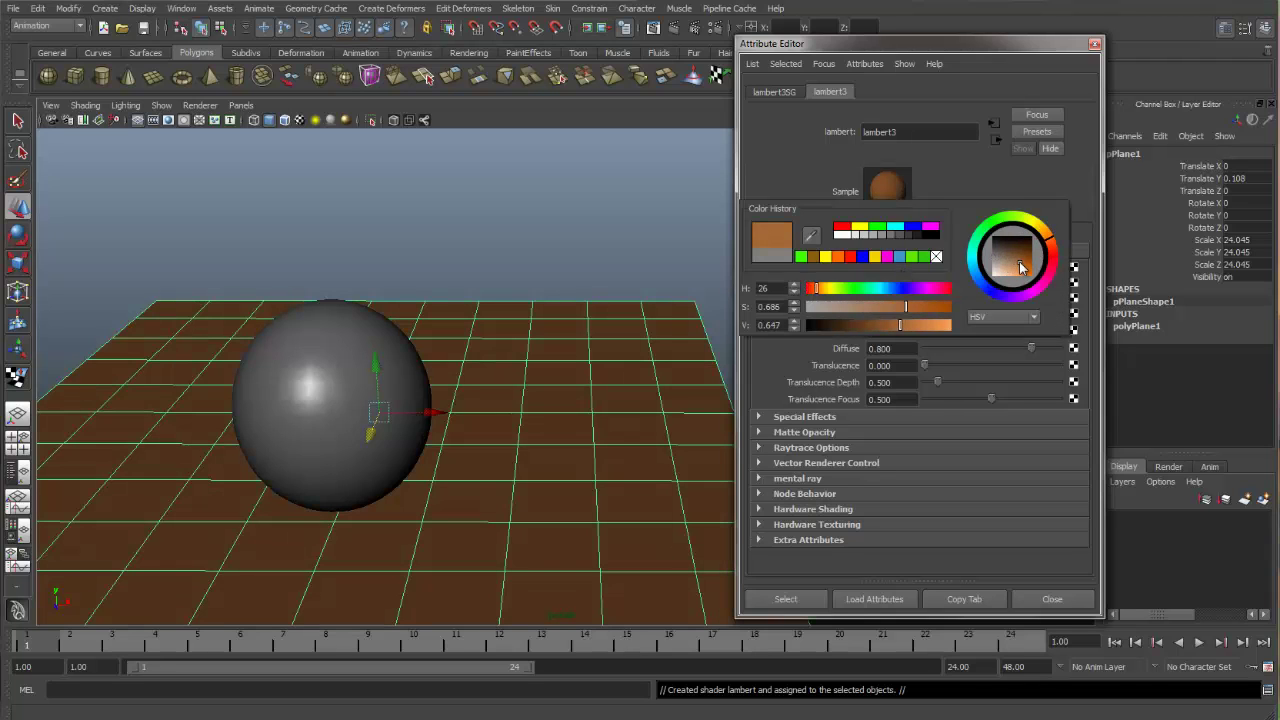
pyautogui.click(1095, 44)
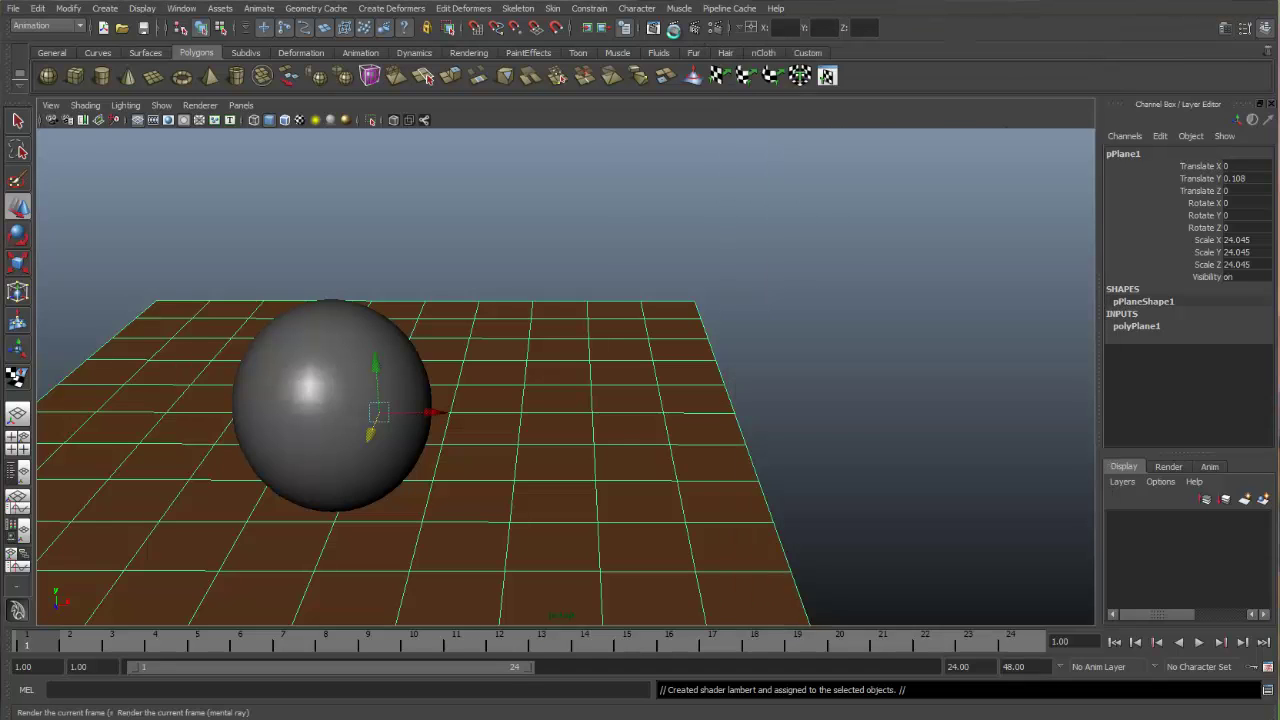
# Render the current frame and start an IPR render limited to a region around the sphere.
pyautogui.click(673, 27)
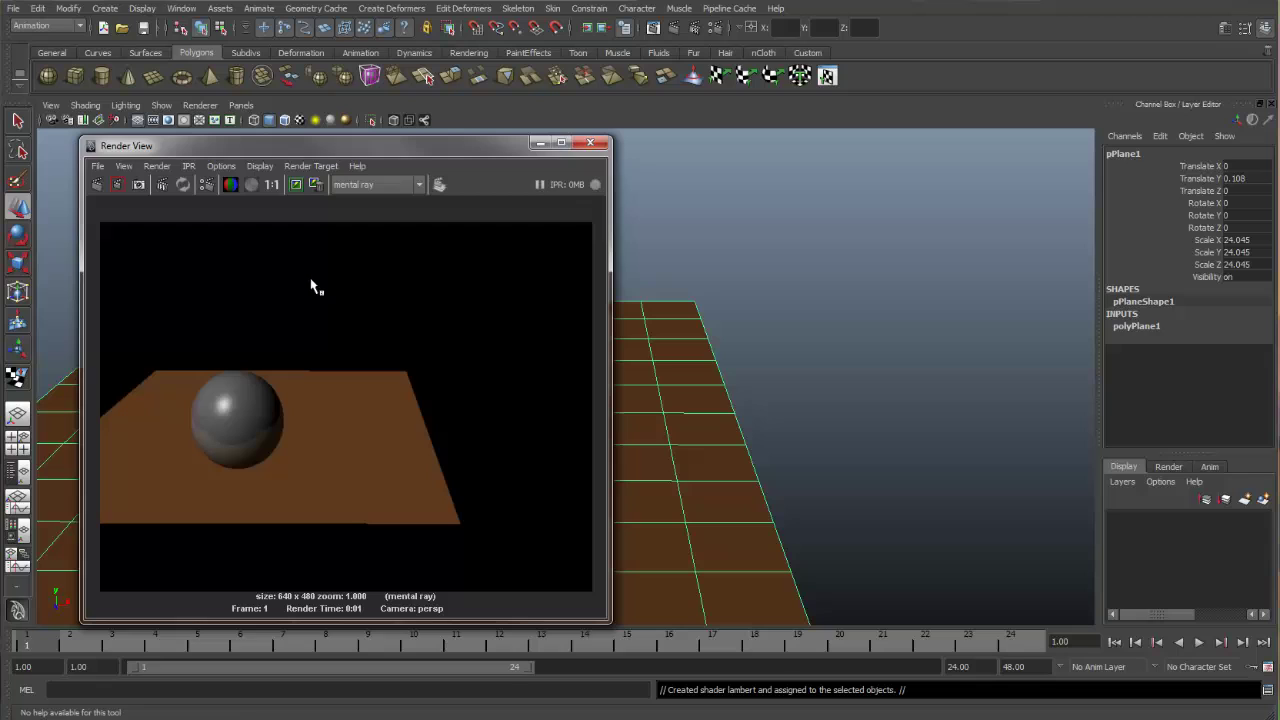
pyautogui.moveTo(334, 146); pyautogui.dragTo(606, 145)
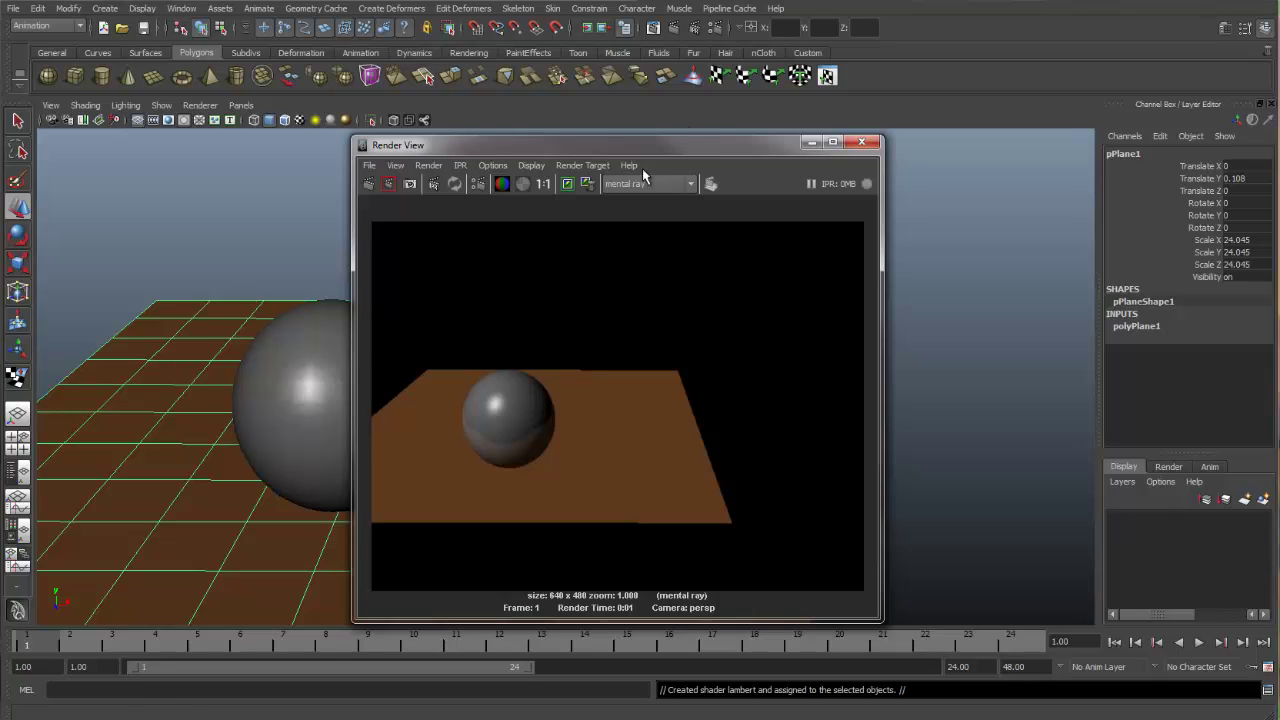
pyautogui.click(435, 186)
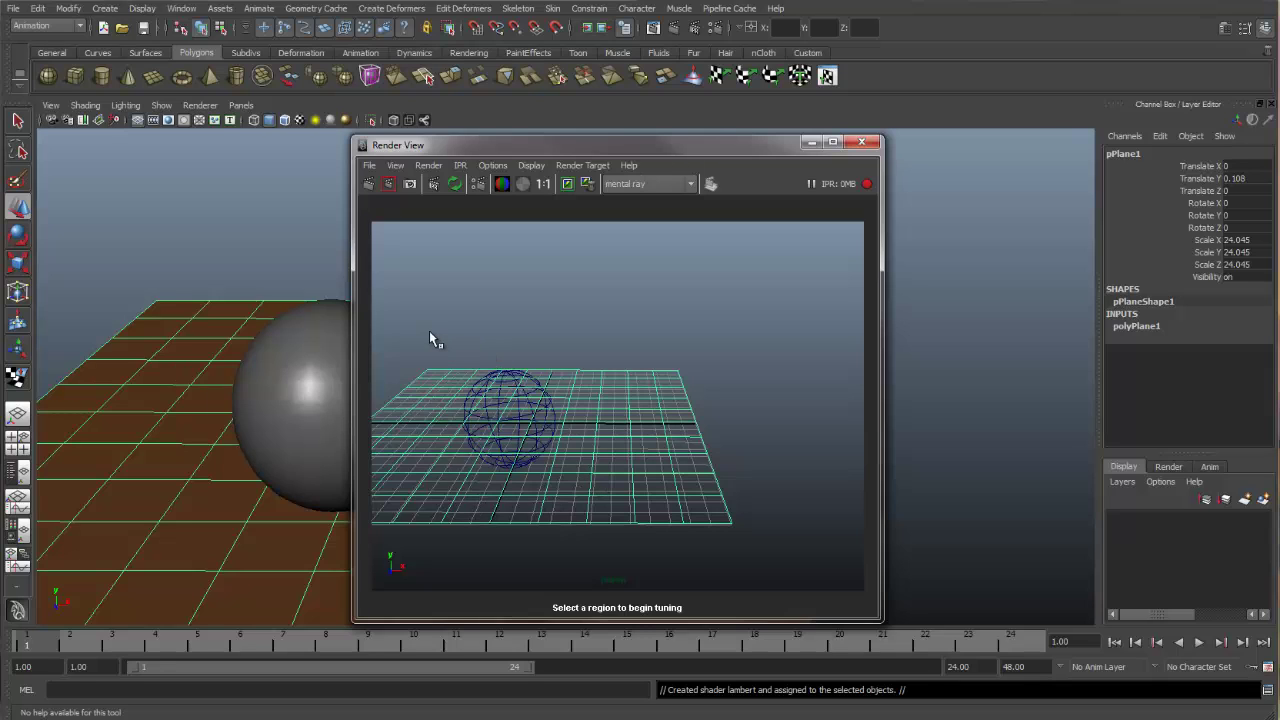
pyautogui.moveTo(430, 333); pyautogui.dragTo(605, 495)
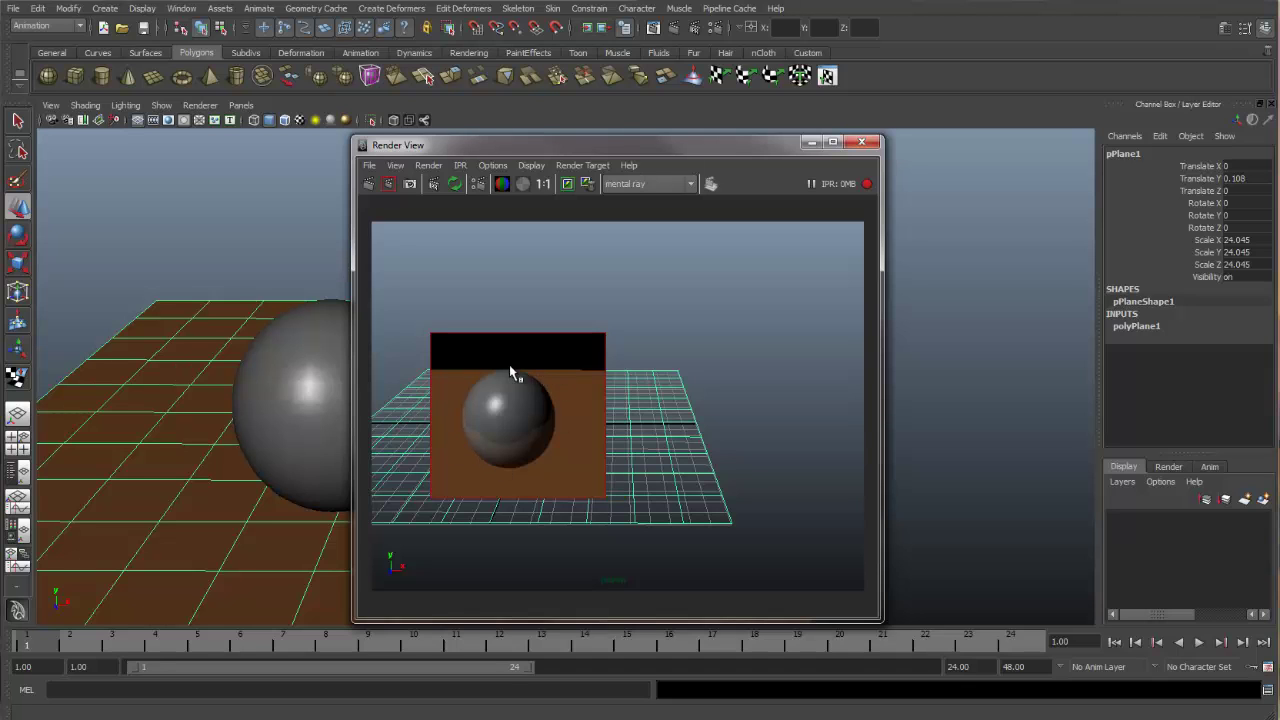
pyautogui.moveTo(602, 144); pyautogui.dragTo(724, 147)
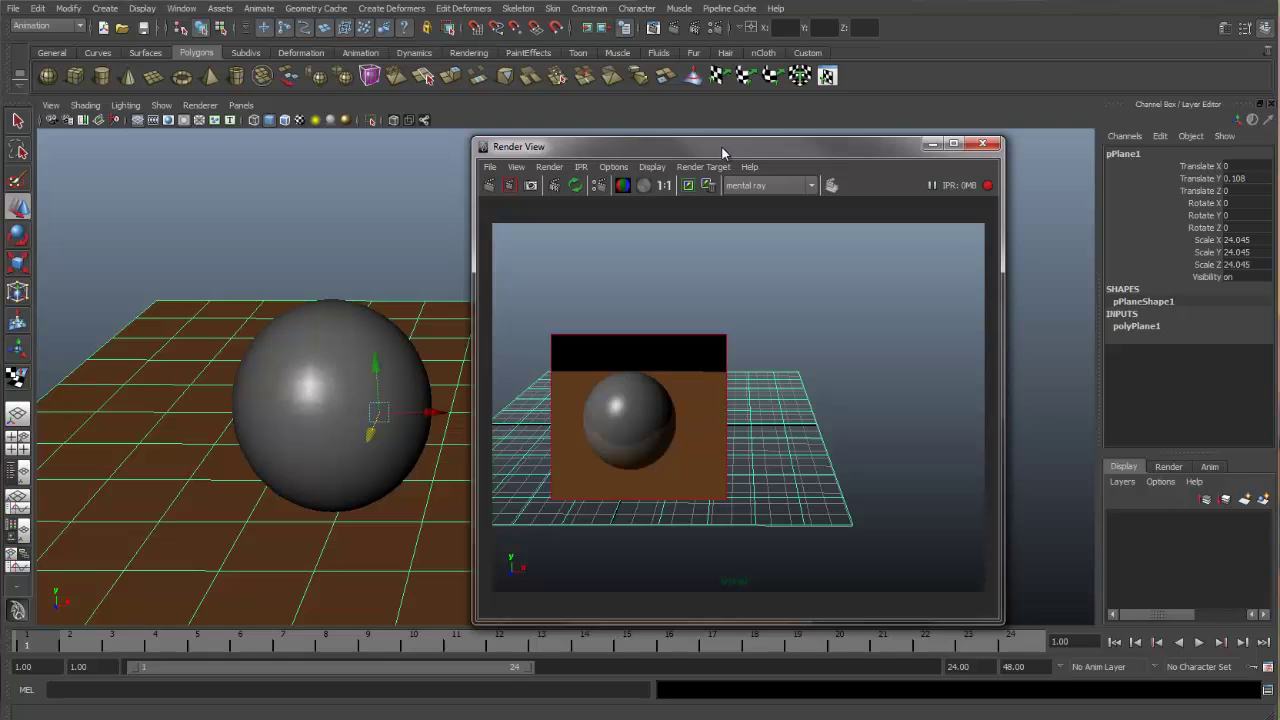
# Open the attributes of the sphere's Phong material and set its colour to bright green.
pyautogui.click(347, 341)
pyautogui.moveTo(745, 155); pyautogui.dragTo(380, 148)
pyautogui.click(1220, 31)
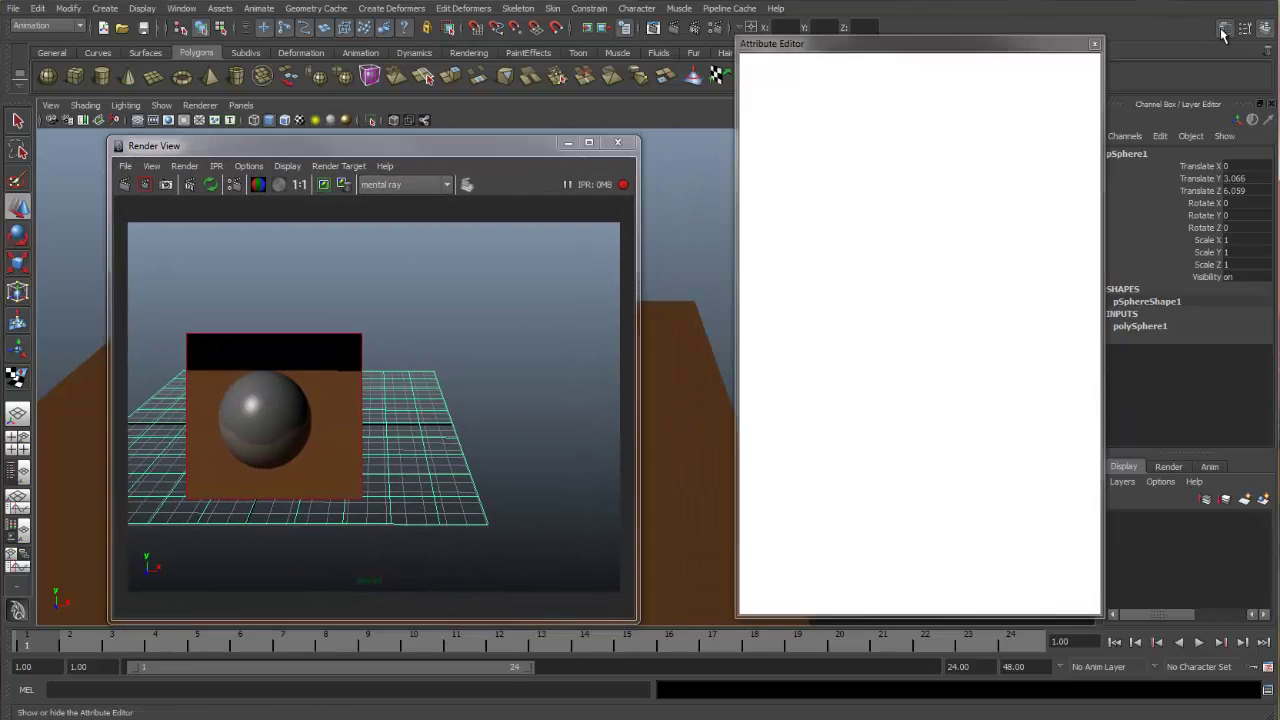
pyautogui.click(965, 93)
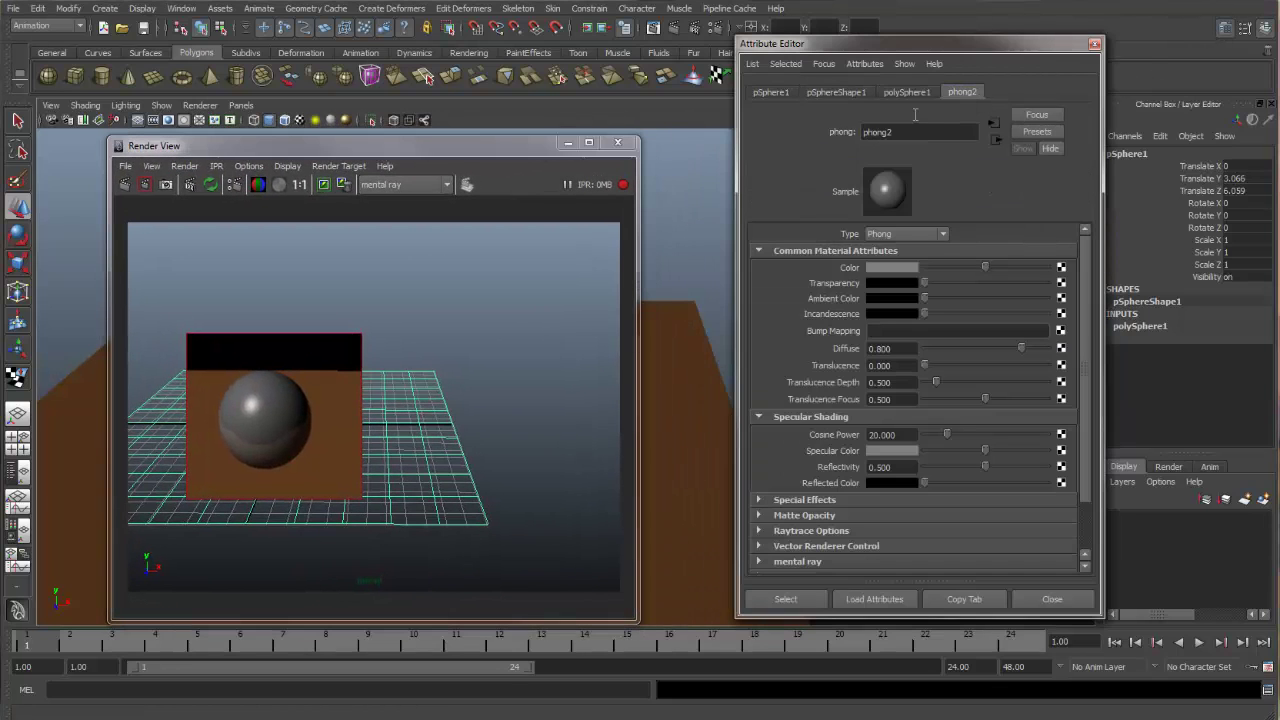
pyautogui.click(892, 272)
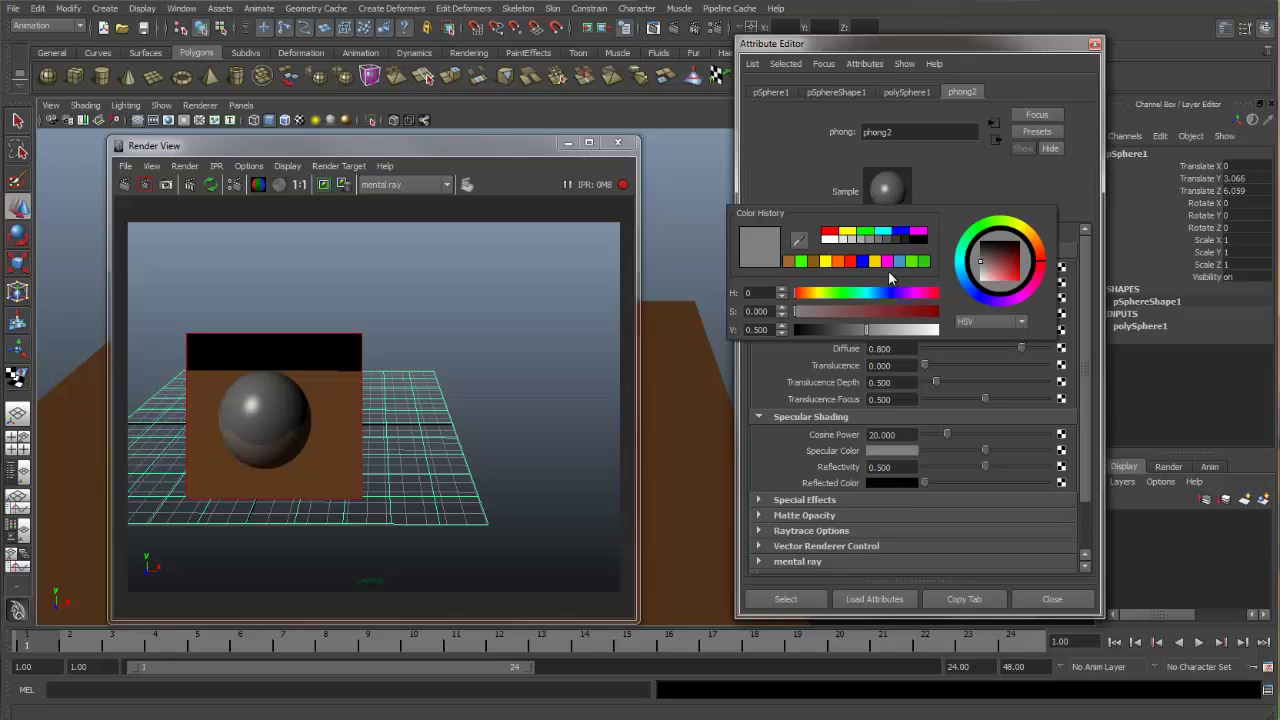
pyautogui.click(993, 229)
pyautogui.click(1004, 266)
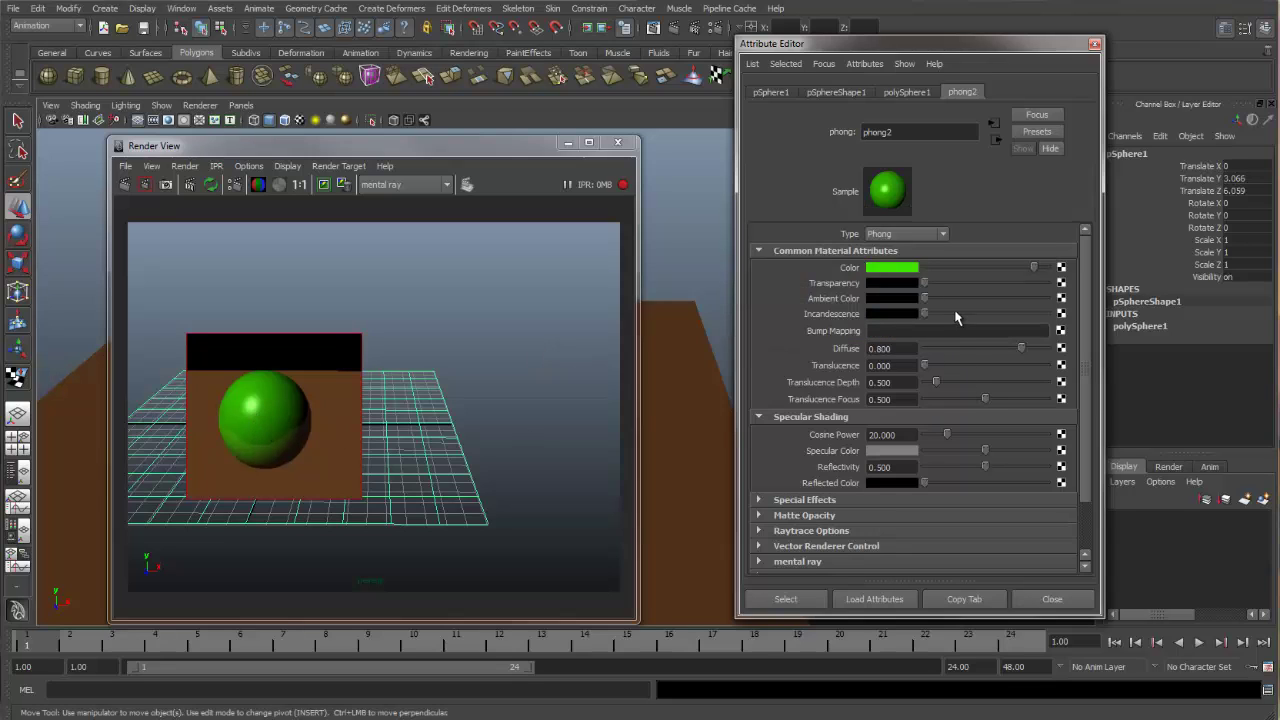
# Make the sphere's Phong material semi-transparent with a white specular colour and a cosine power of about 93.
pyautogui.moveTo(923, 284); pyautogui.dragTo(997, 284)
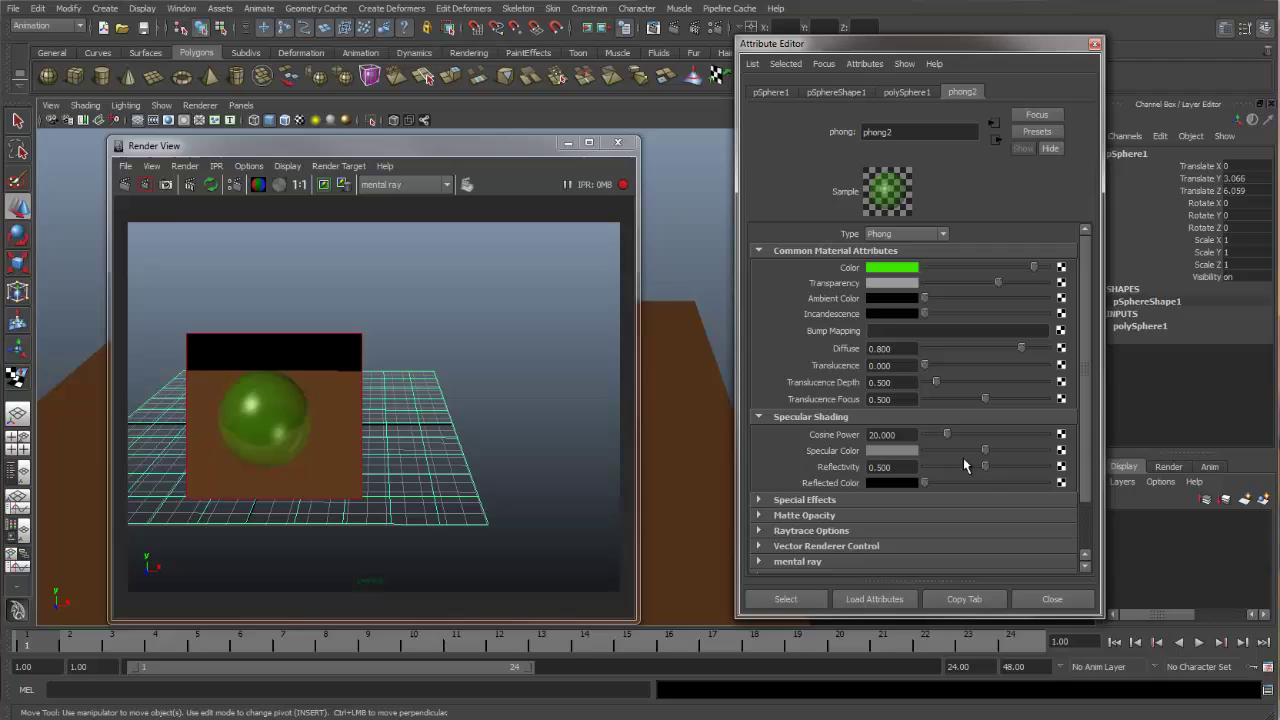
pyautogui.moveTo(986, 452); pyautogui.dragTo(1047, 452)
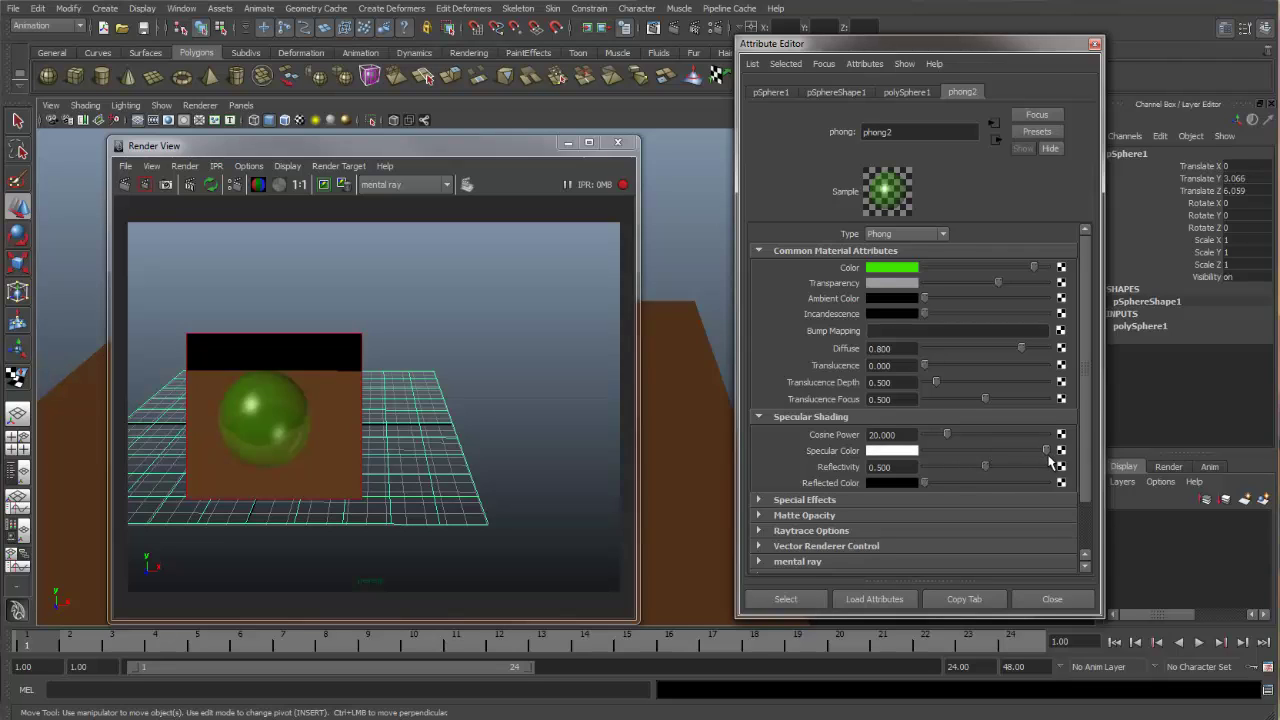
pyautogui.moveTo(948, 435); pyautogui.dragTo(1039, 447)
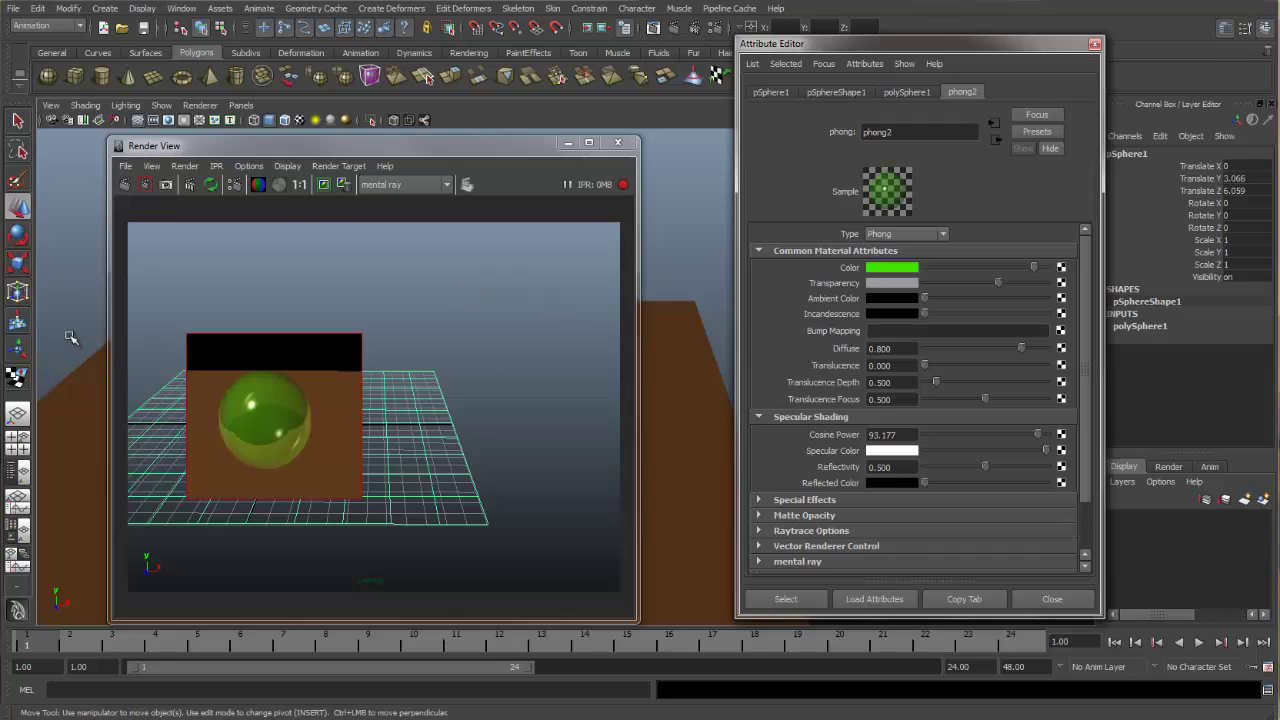
# Orbit and pan the perspective camera slightly around the sphere to check the live IPR render.
pyautogui.keyDown('alt'); pyautogui.moveTo(66, 325); pyautogui.dragTo(80, 333); pyautogui.keyUp('alt')
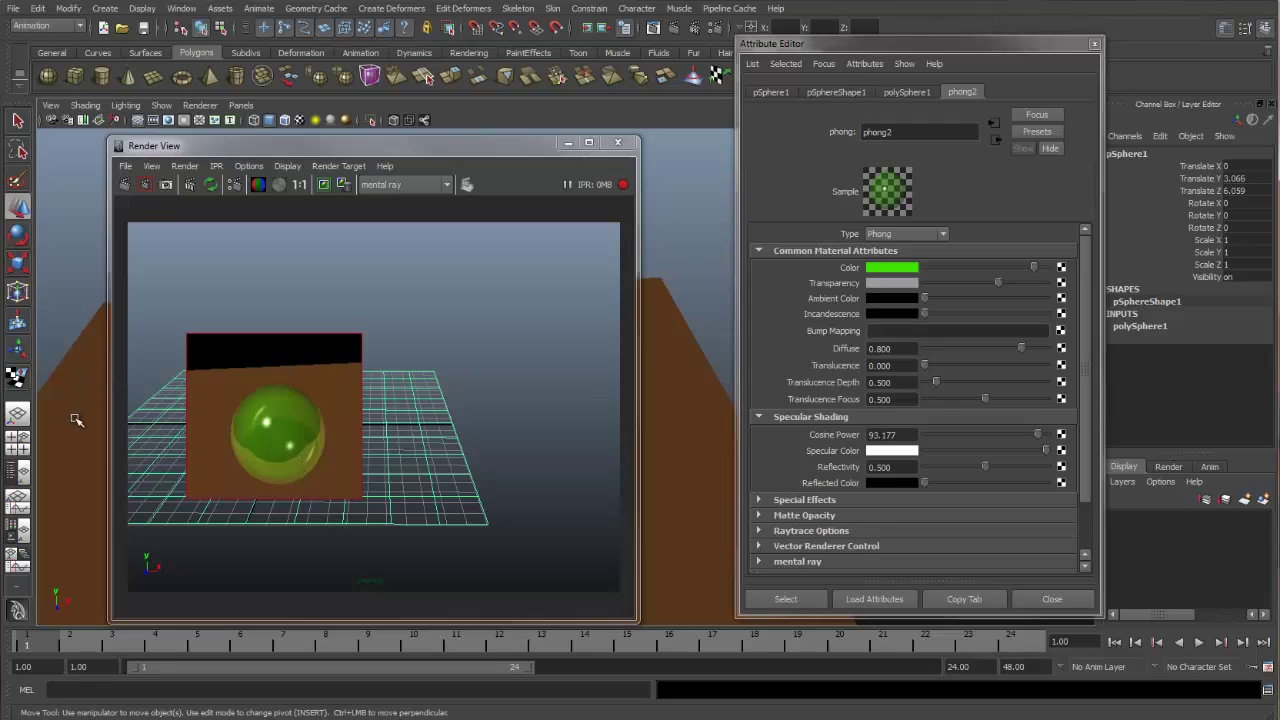
pyautogui.keyDown('alt'); pyautogui.moveTo(79, 415); pyautogui.dragTo(79, 415, button='middle'); pyautogui.keyUp('alt')
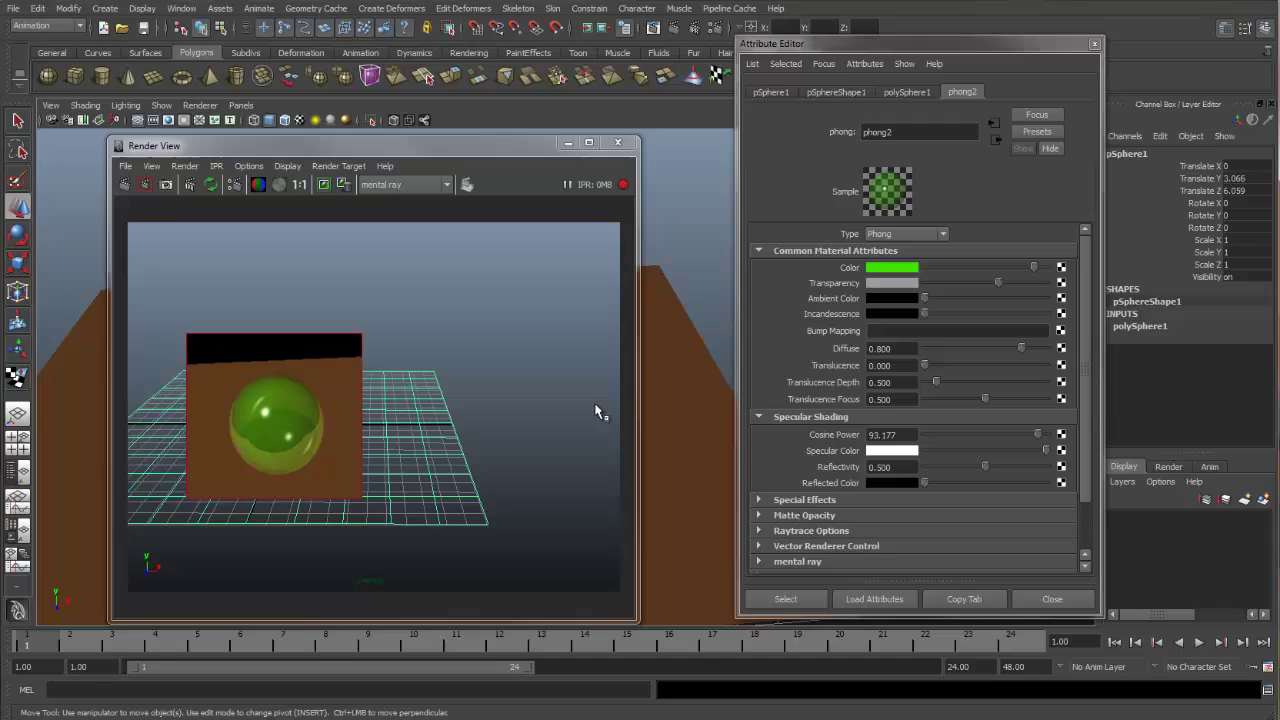
pyautogui.moveTo(496, 148); pyautogui.dragTo(537, 144)
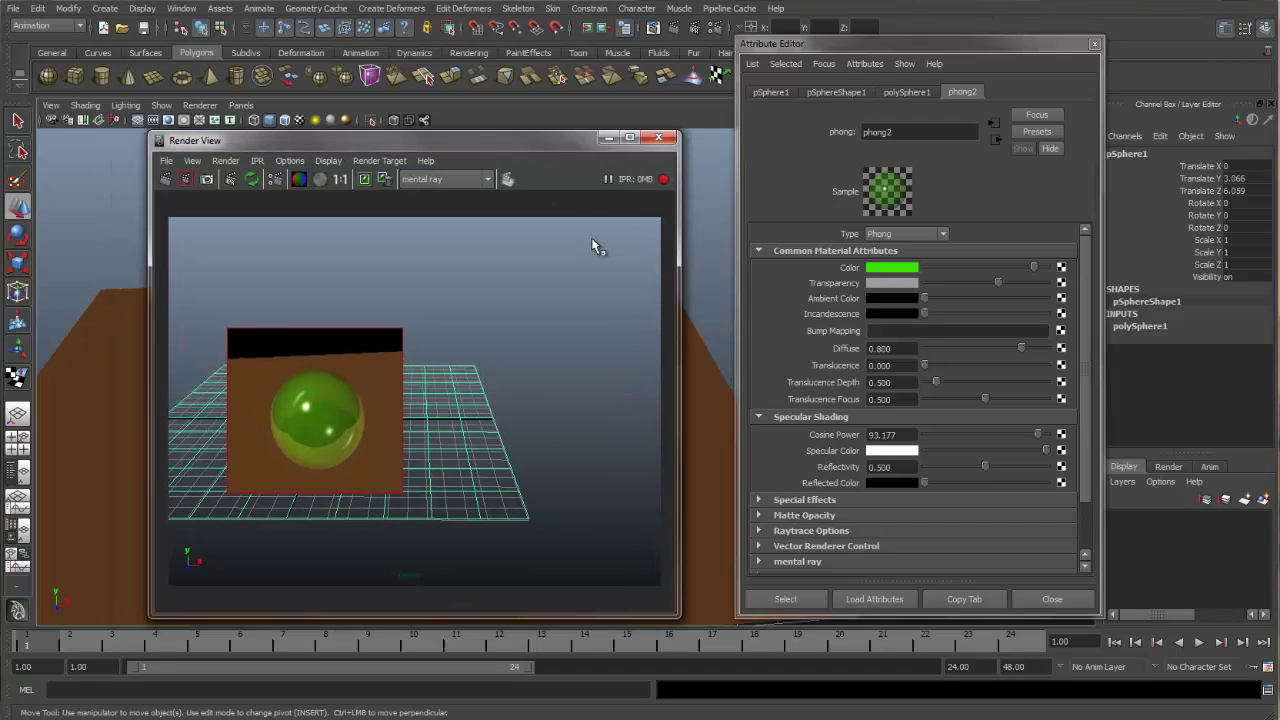
# Pause IPR updates, change the sphere material's colour to blue (H 209, S 1.000, V 0.706), and resume updating.
pyautogui.click(608, 180)
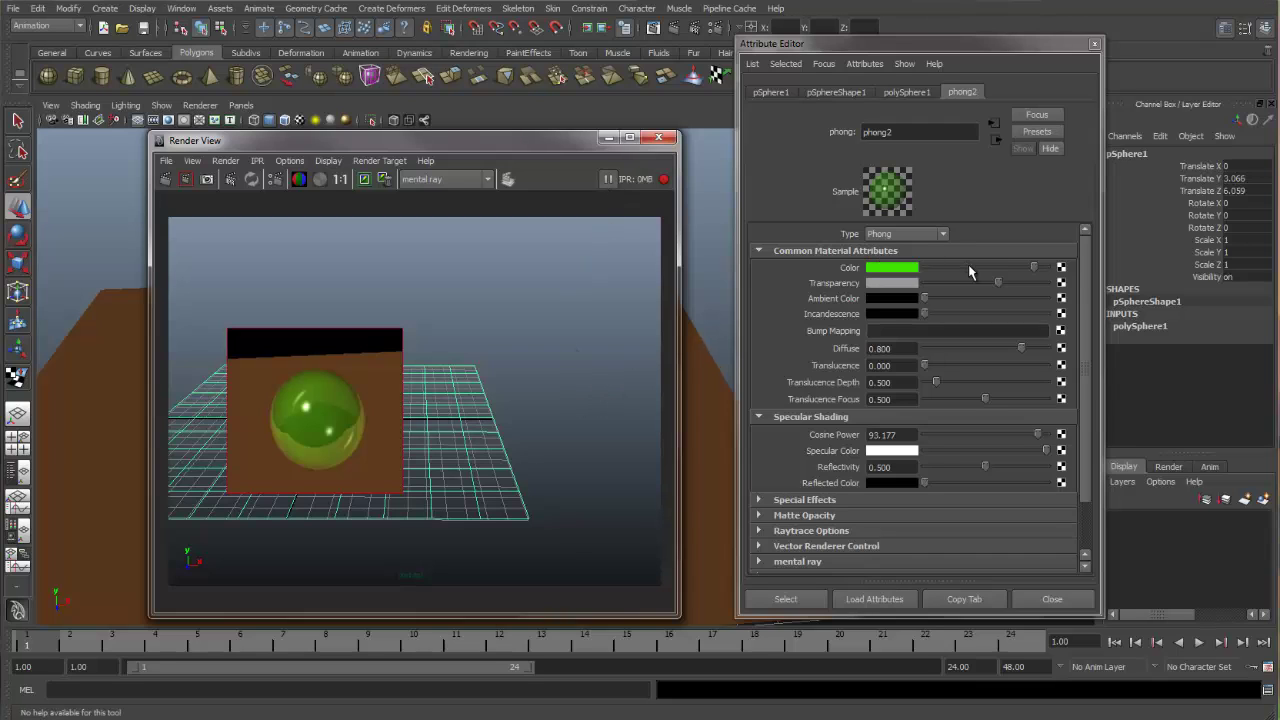
pyautogui.moveTo(967, 266); pyautogui.dragTo(955, 269)
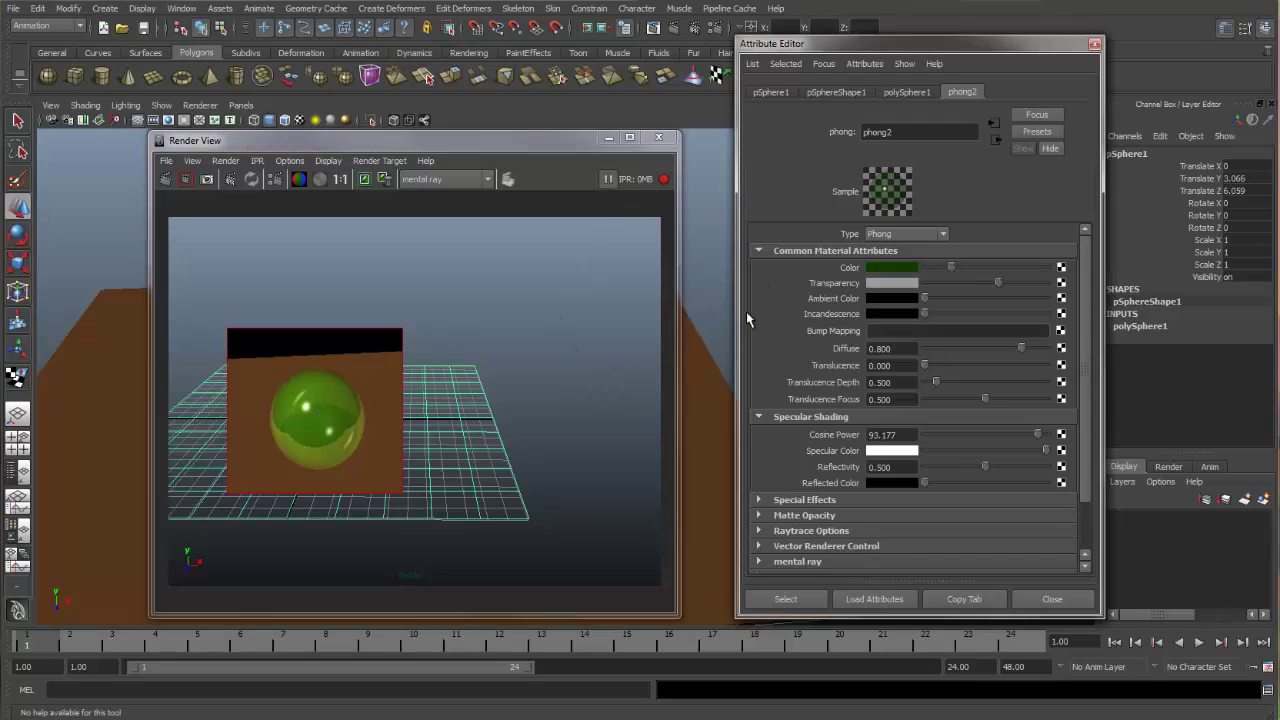
pyautogui.click(900, 268)
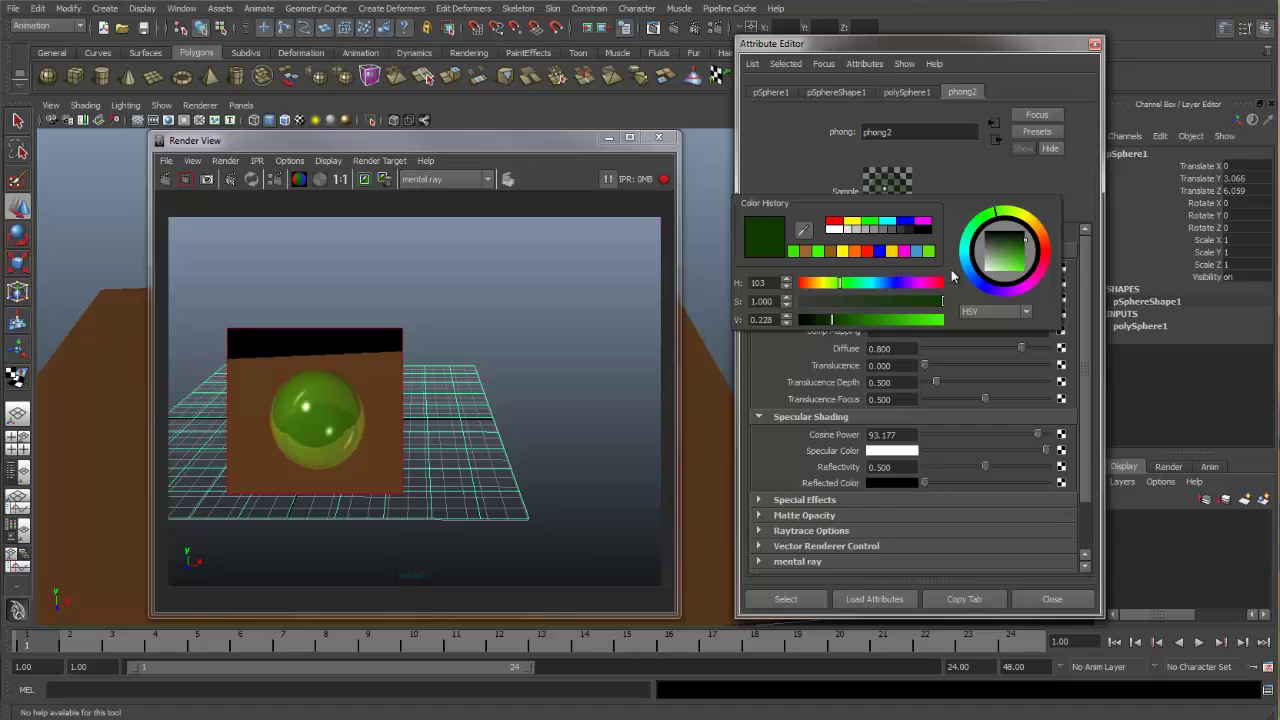
pyautogui.click(963, 262)
pyautogui.moveTo(1010, 257); pyautogui.dragTo(972, 274)
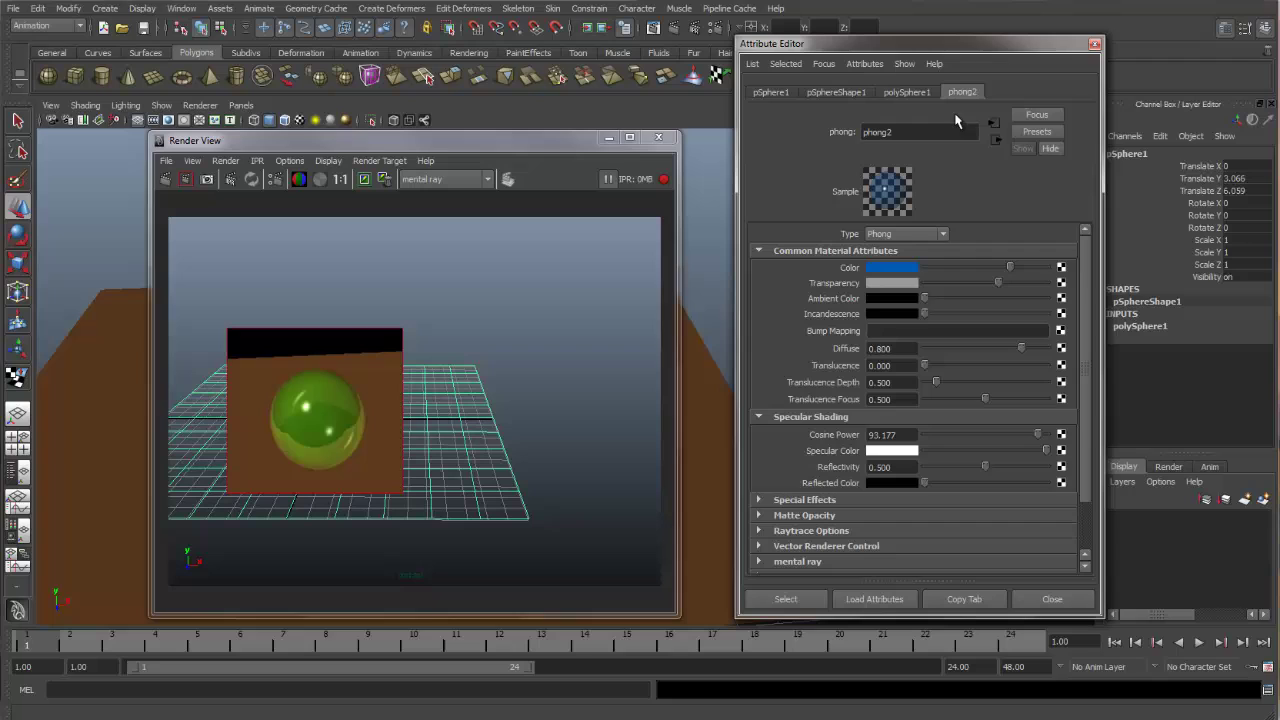
pyautogui.click(609, 180)
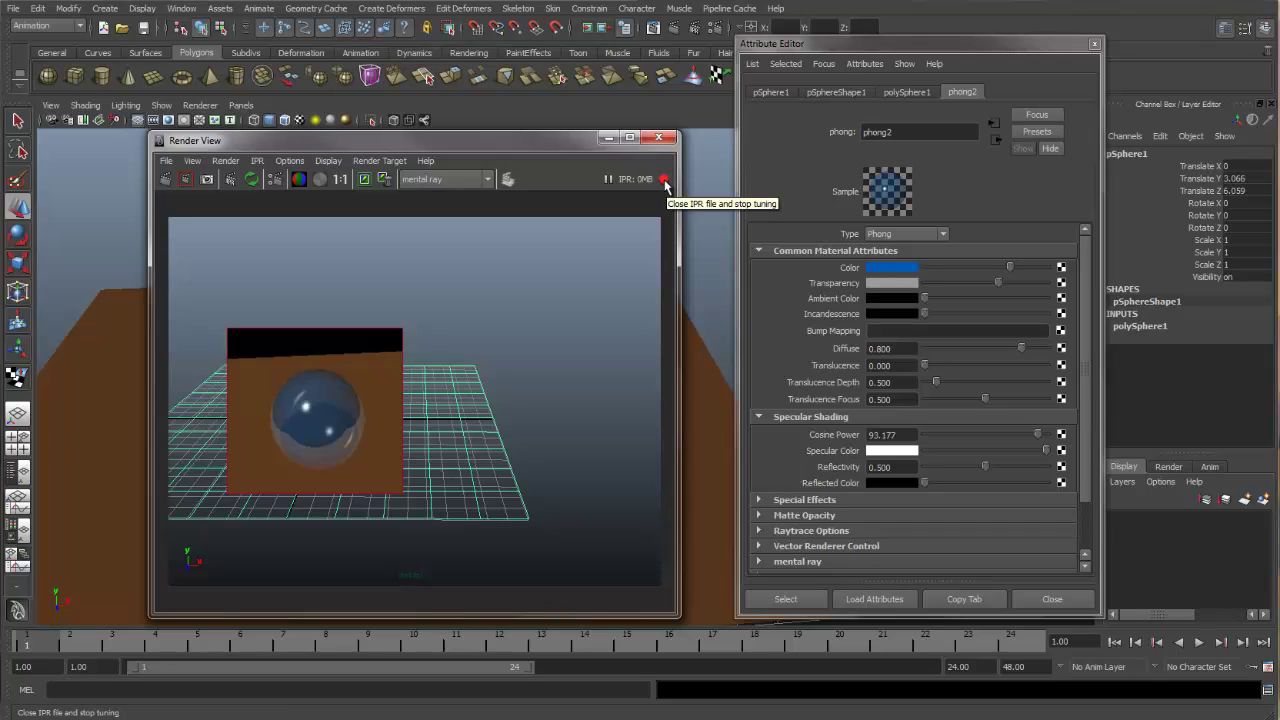
# Stop the IPR session and re-render the full frame with the sphere's material coloured bright yellow (H 57, S 1.000, V 0.980).
pyautogui.click(664, 181)
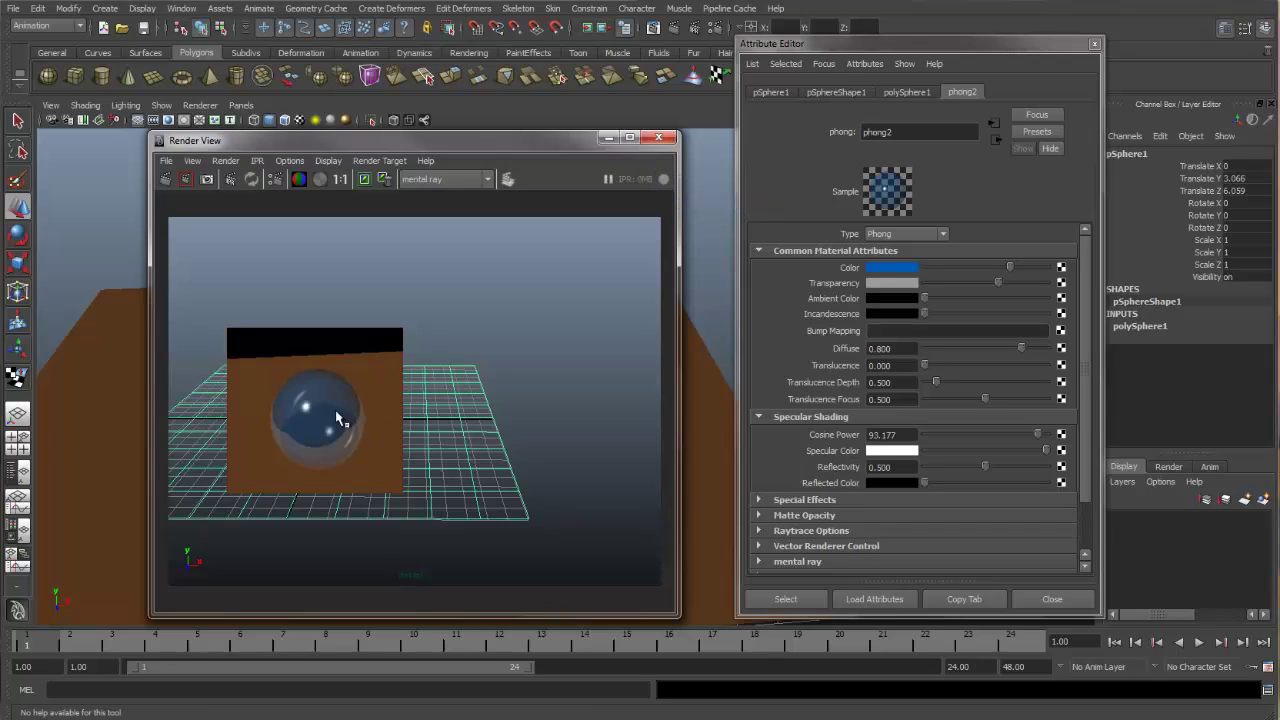
pyautogui.click(910, 268)
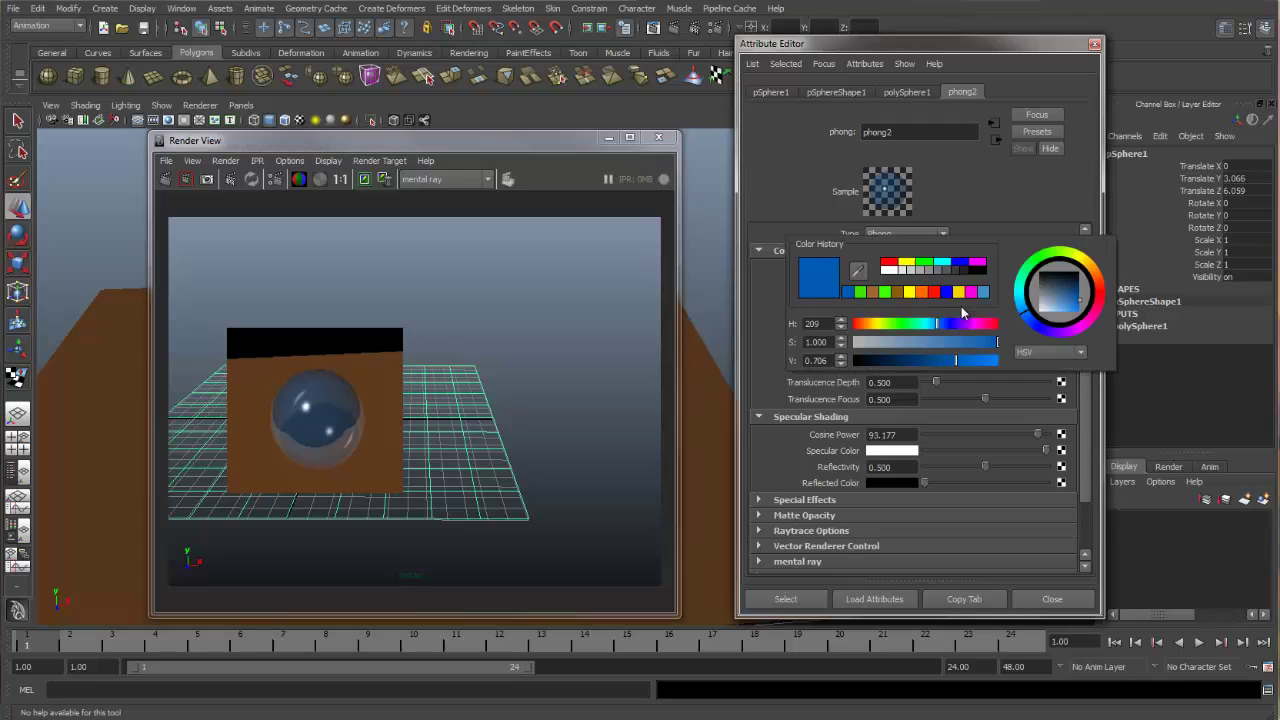
pyautogui.moveTo(1062, 266); pyautogui.dragTo(1083, 318)
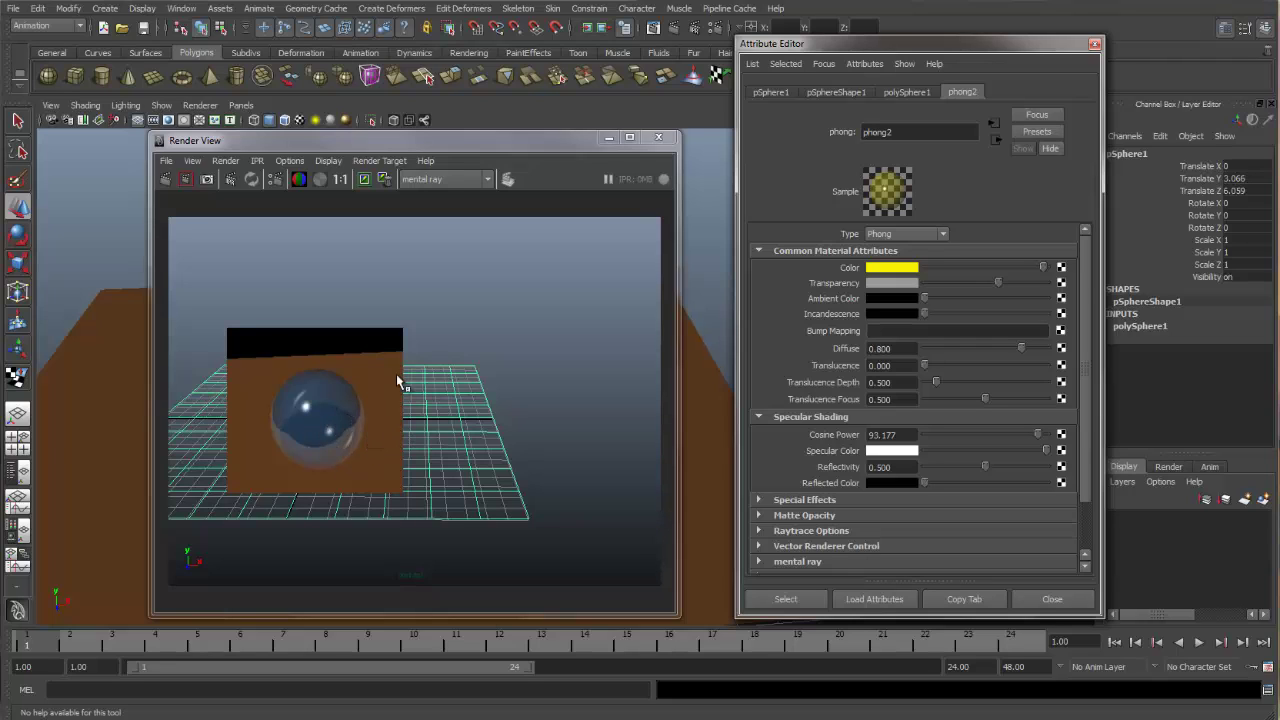
pyautogui.click(167, 182)
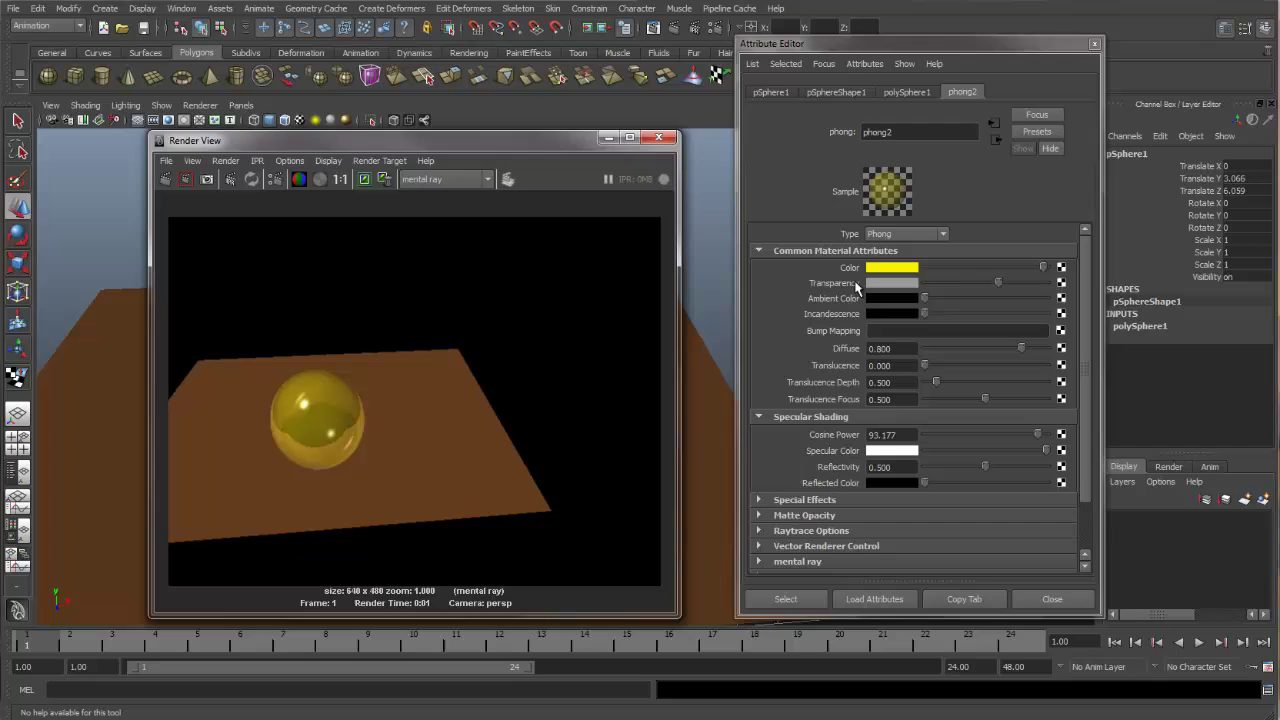
# Change the sphere material's colour to magenta (H 305) and shift it to a vivid purple.
pyautogui.click(901, 268)
pyautogui.click(901, 268)
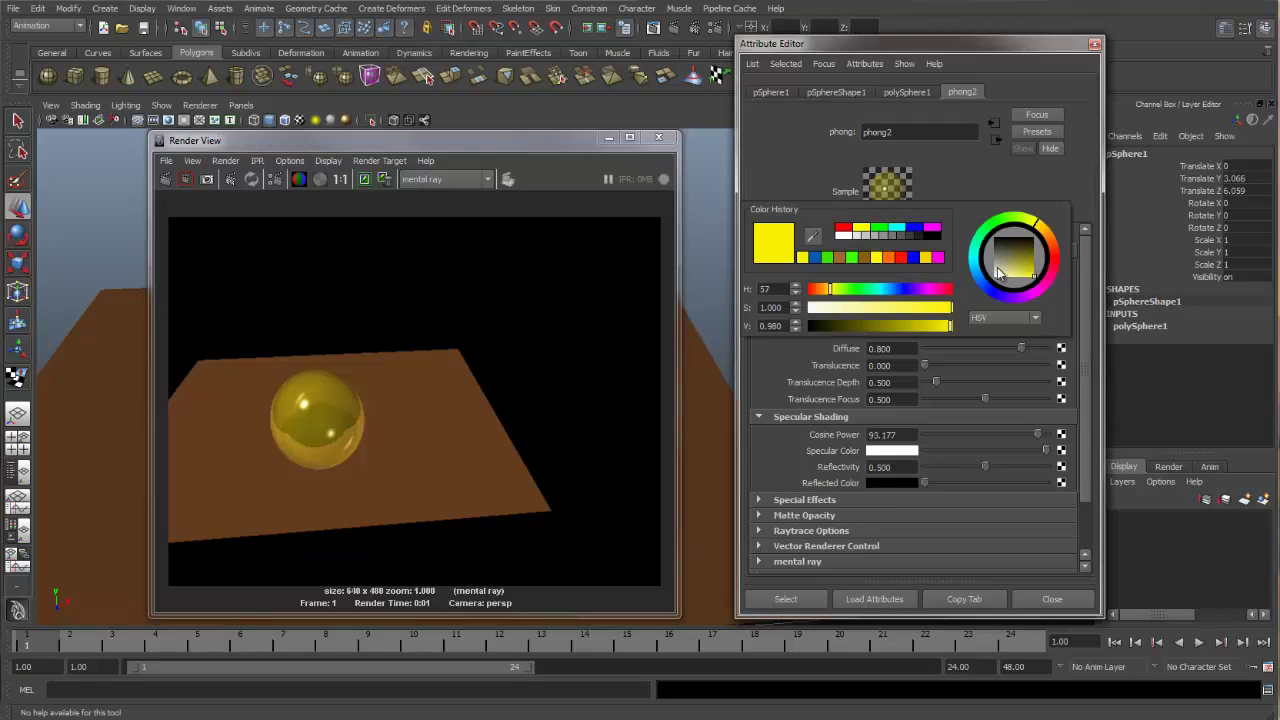
pyautogui.click(1040, 296)
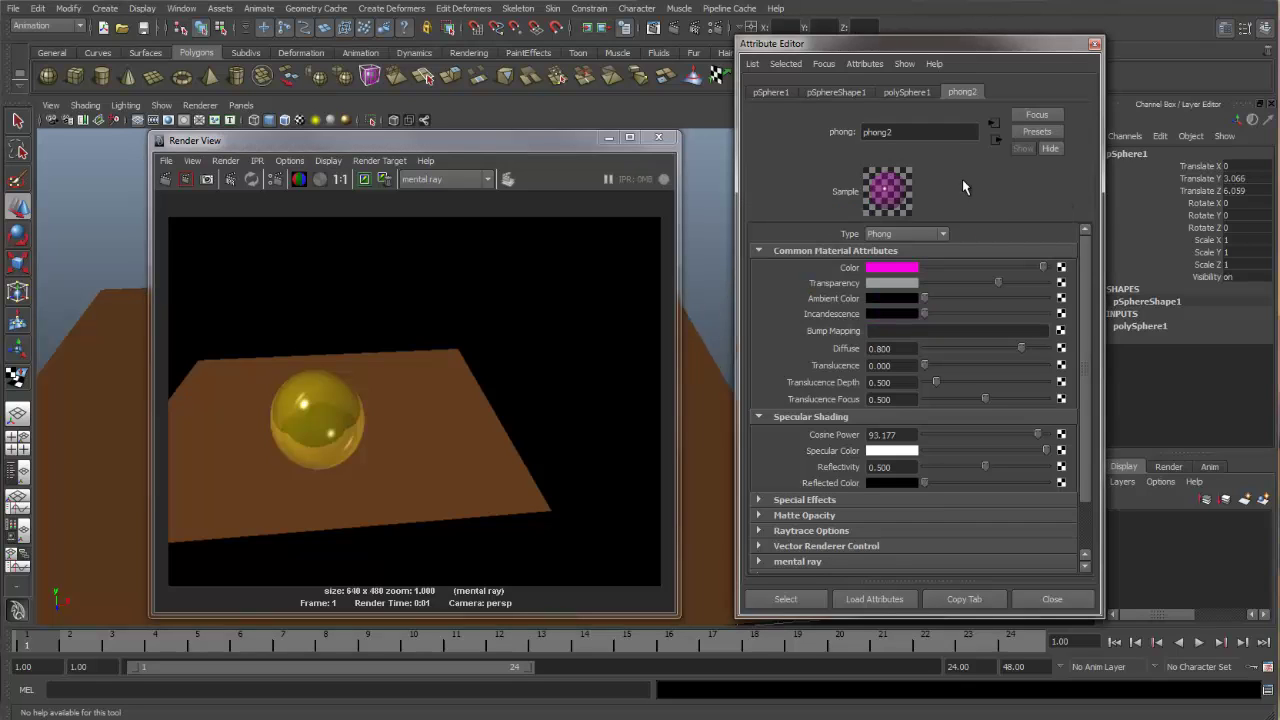
pyautogui.click(905, 268)
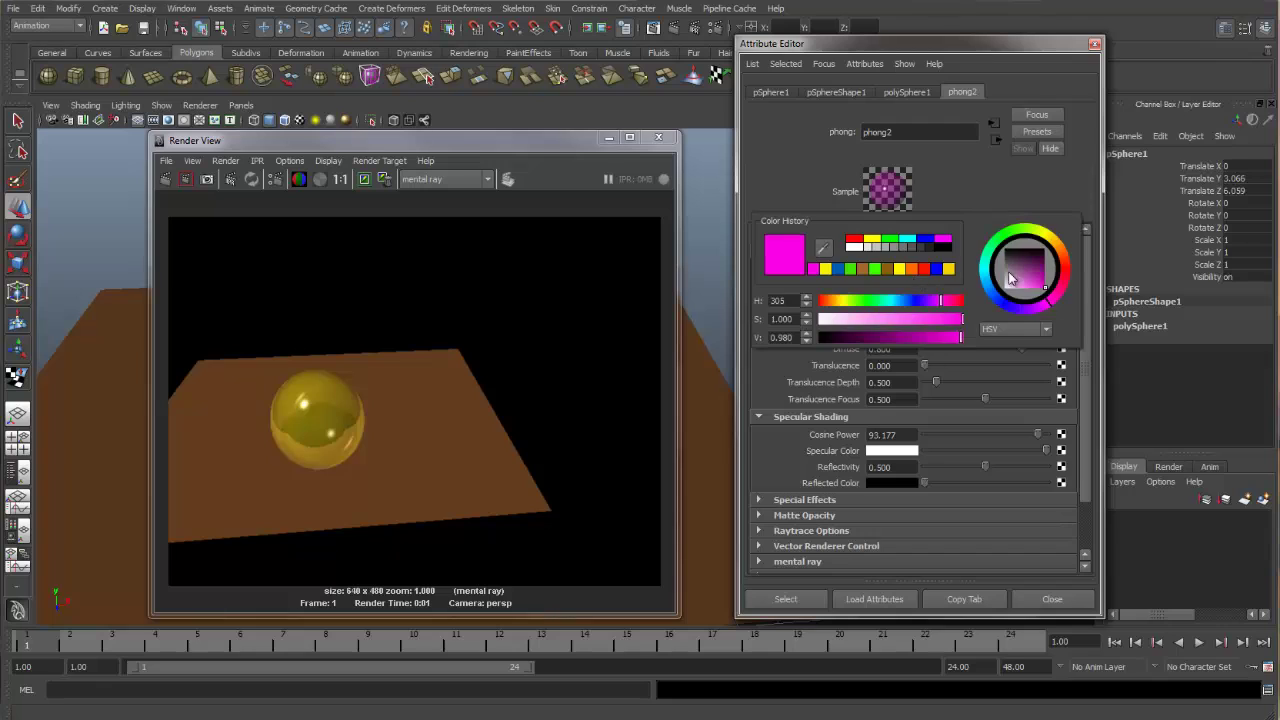
pyautogui.click(1035, 307)
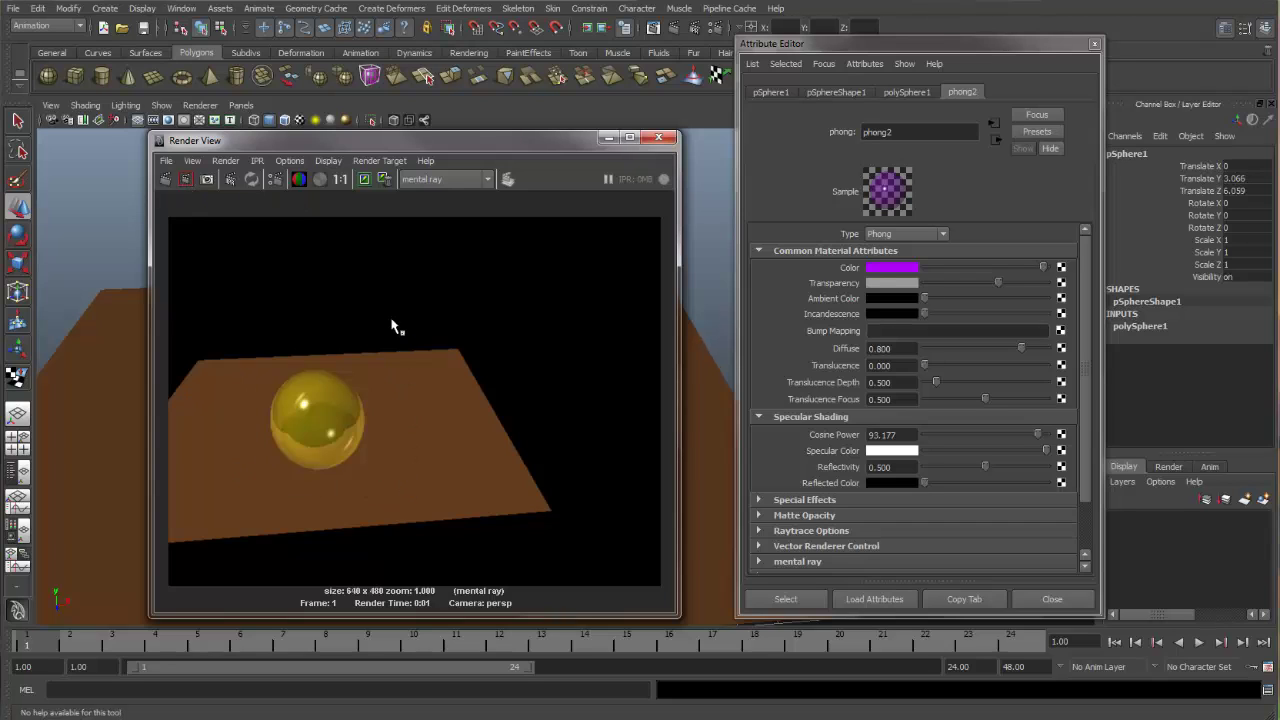
# Set the ground plane's lambert3 colour to bright green (H 113, S 1.000, V 0.804) and re-render only the region around the sphere.
pyautogui.click(1095, 45)
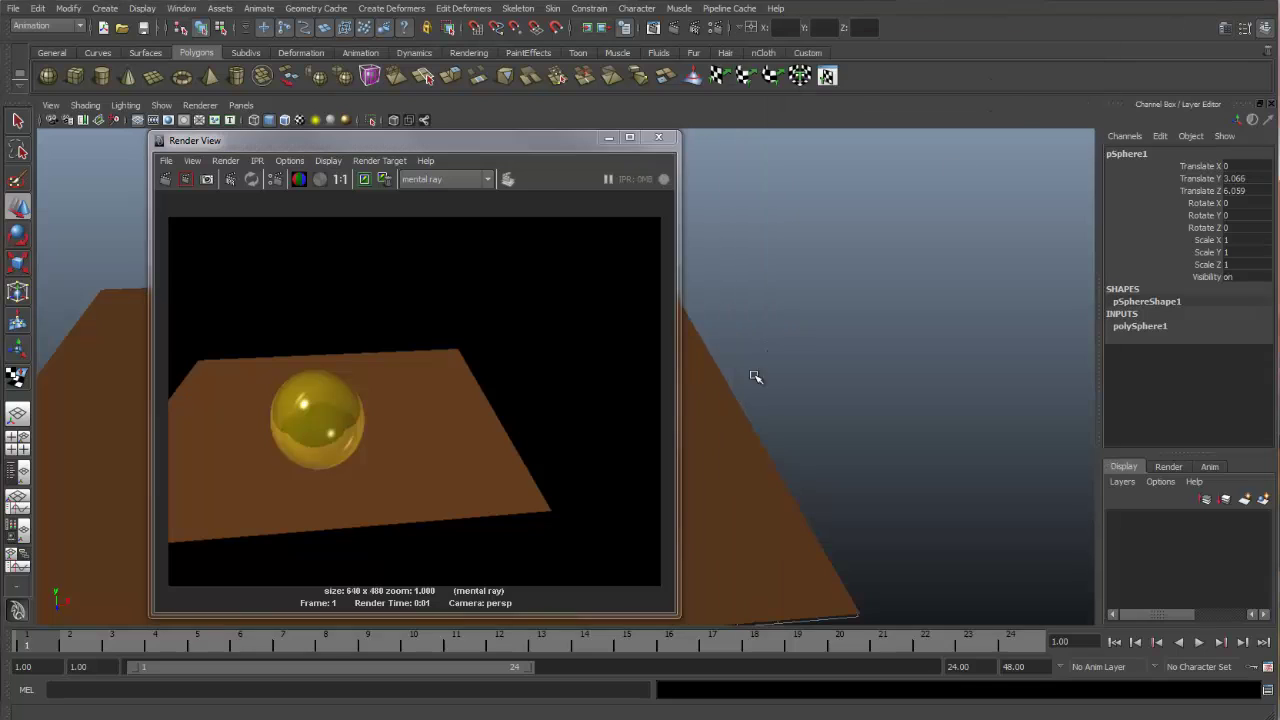
pyautogui.click(705, 440)
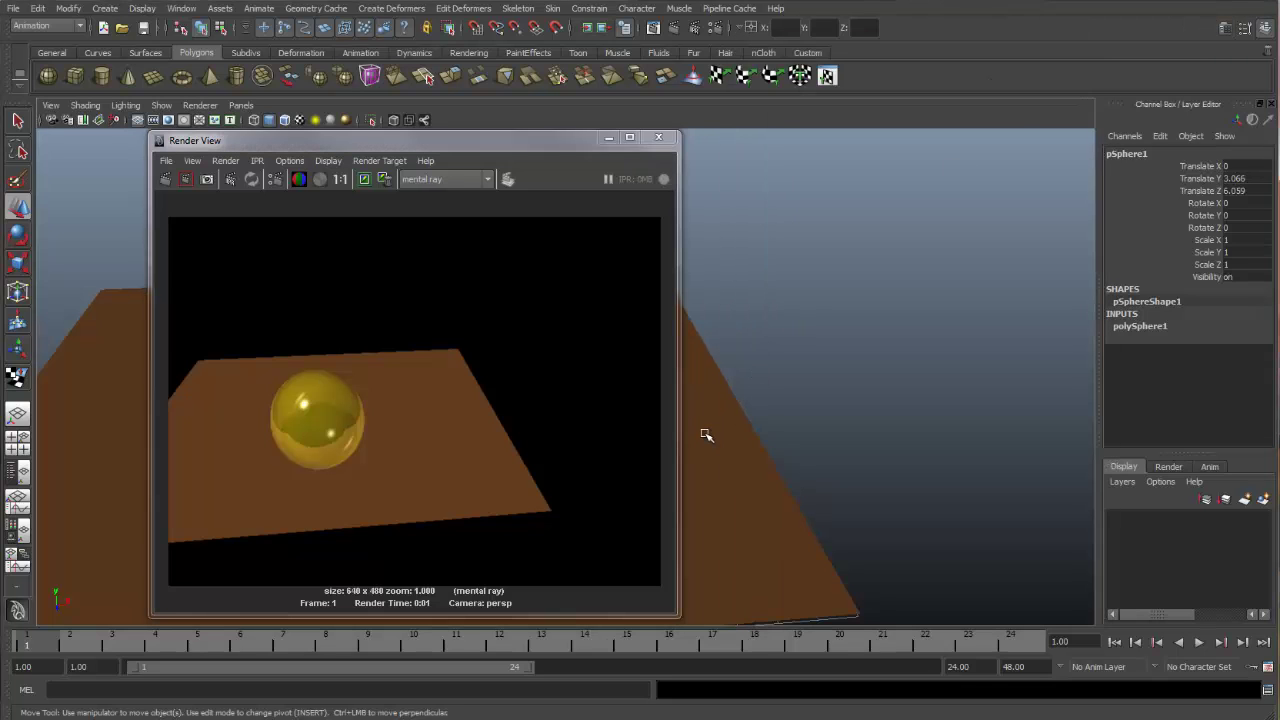
pyautogui.click(1225, 27)
pyautogui.click(941, 91)
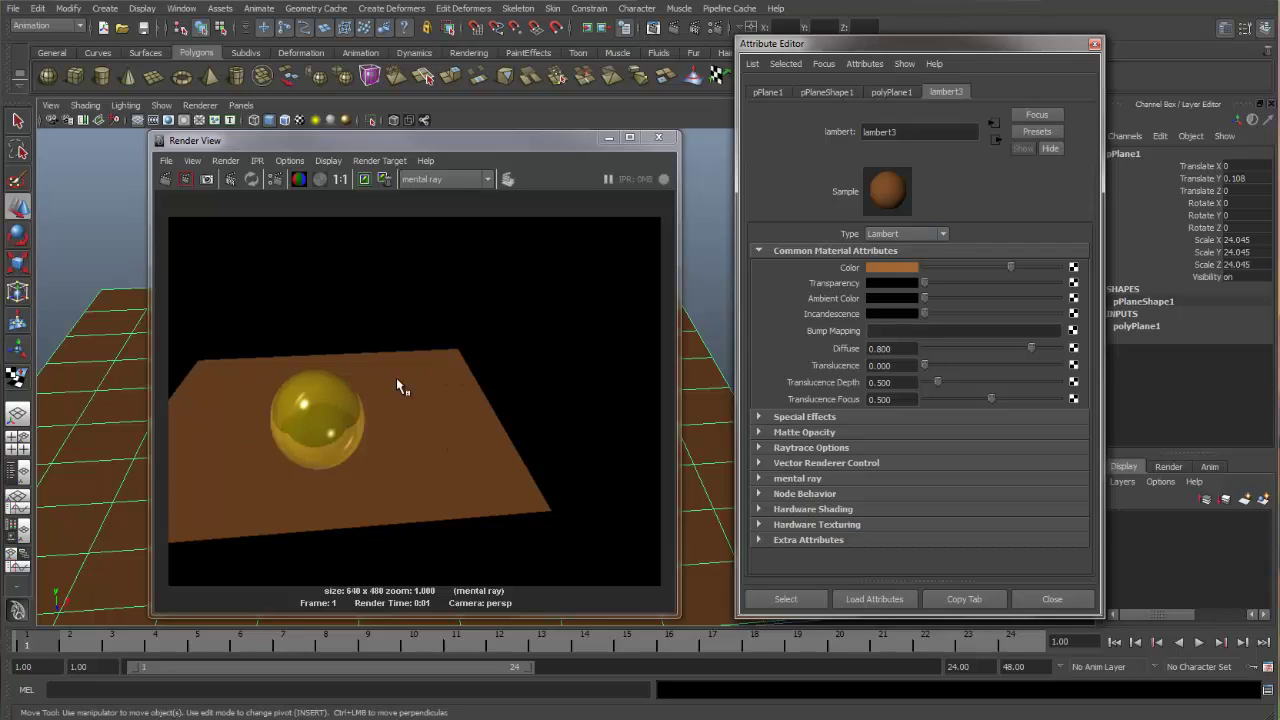
pyautogui.click(908, 268)
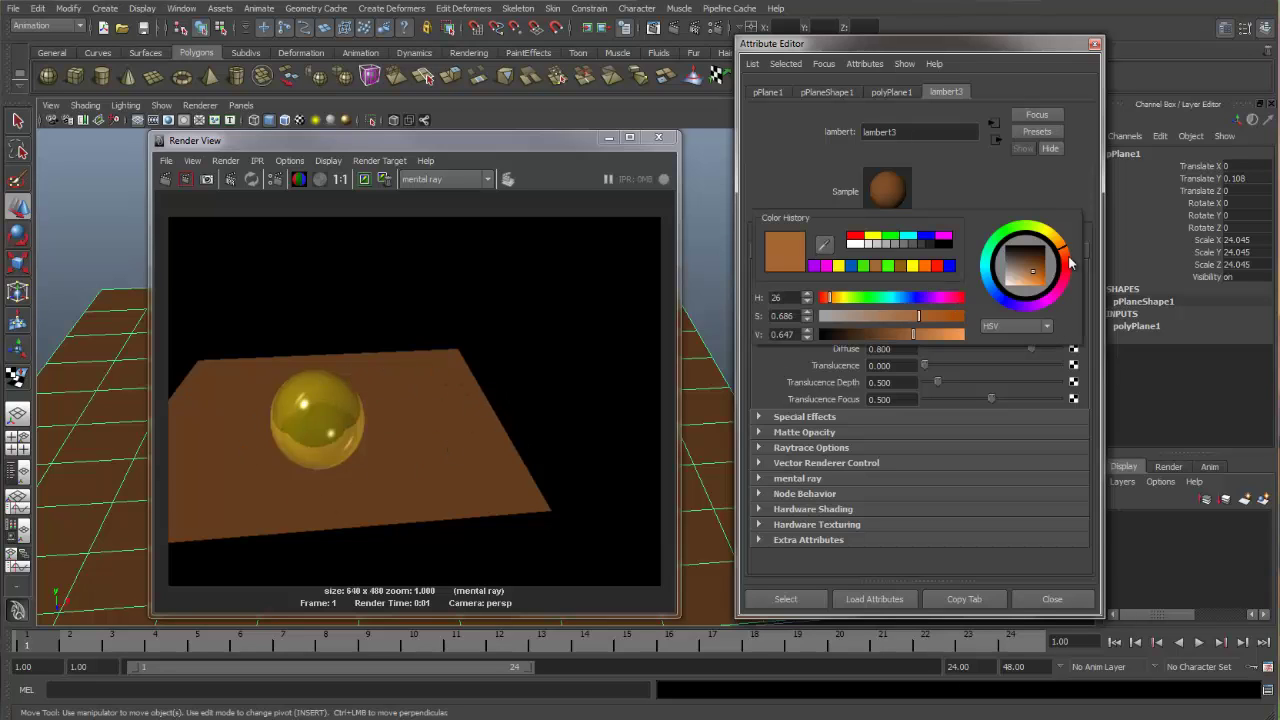
pyautogui.click(1010, 233)
pyautogui.moveTo(1040, 280); pyautogui.dragTo(1047, 284)
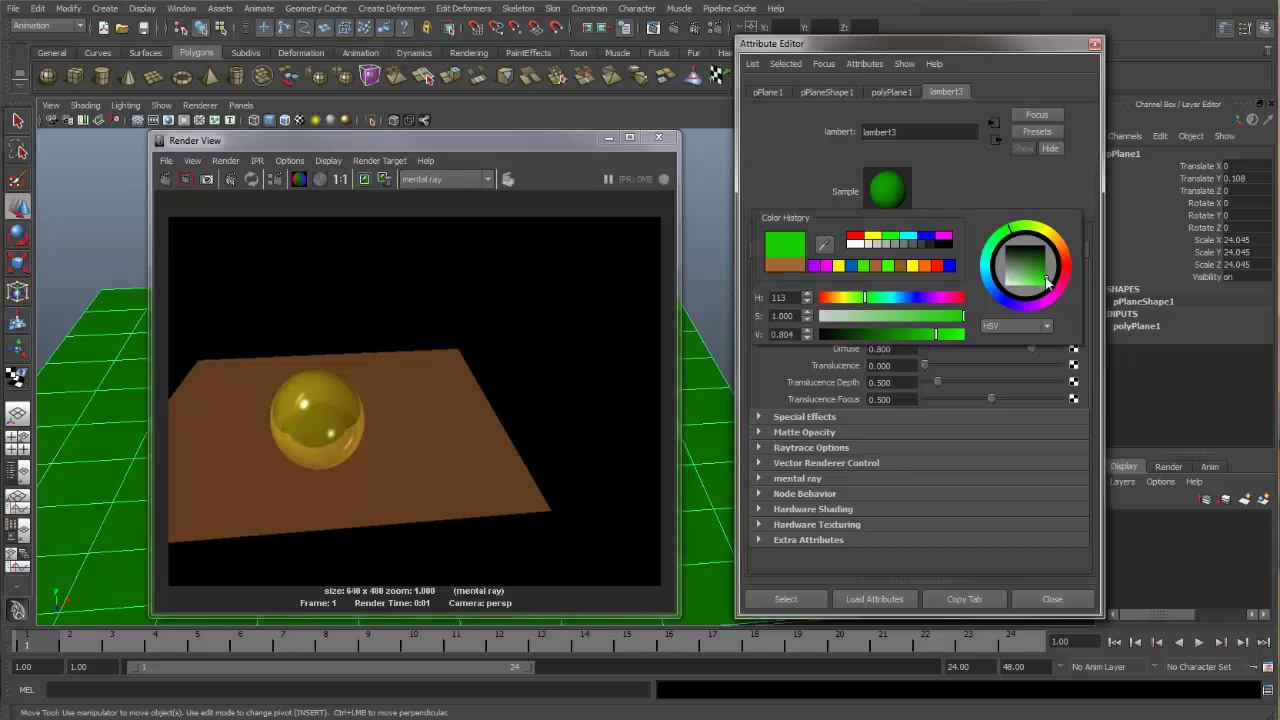
pyautogui.click(186, 183)
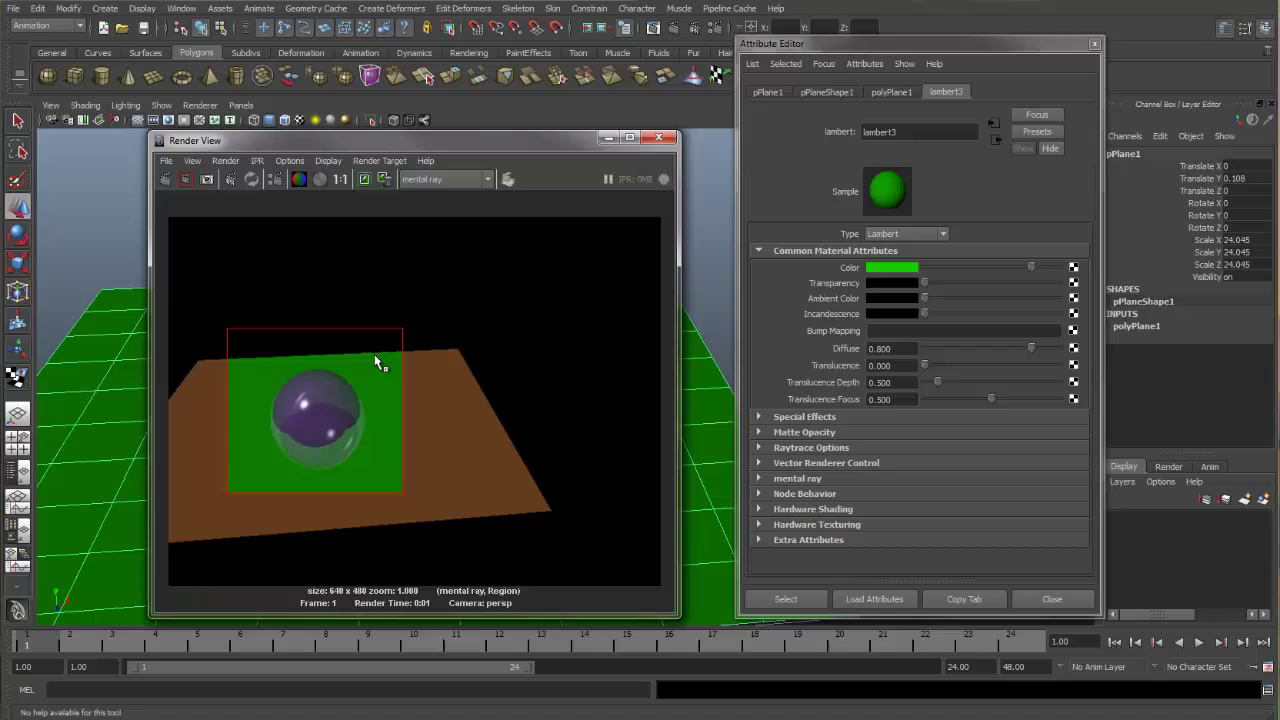